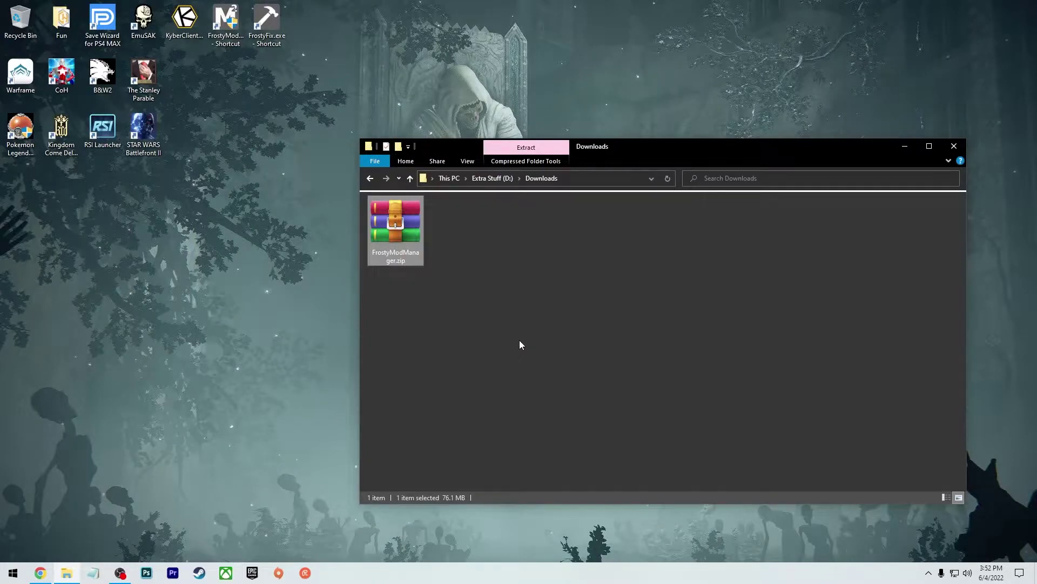
Set the extraction destination for FrostyModManager.zip and go to the Mods folder inside Battlefront mods.
double_click(397, 234)
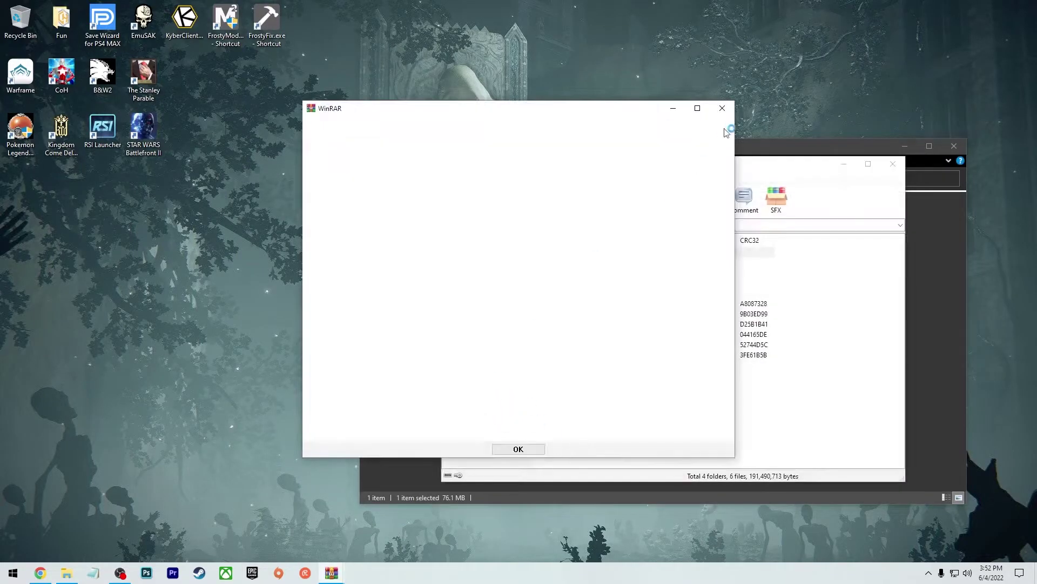
click(722, 108)
click(482, 199)
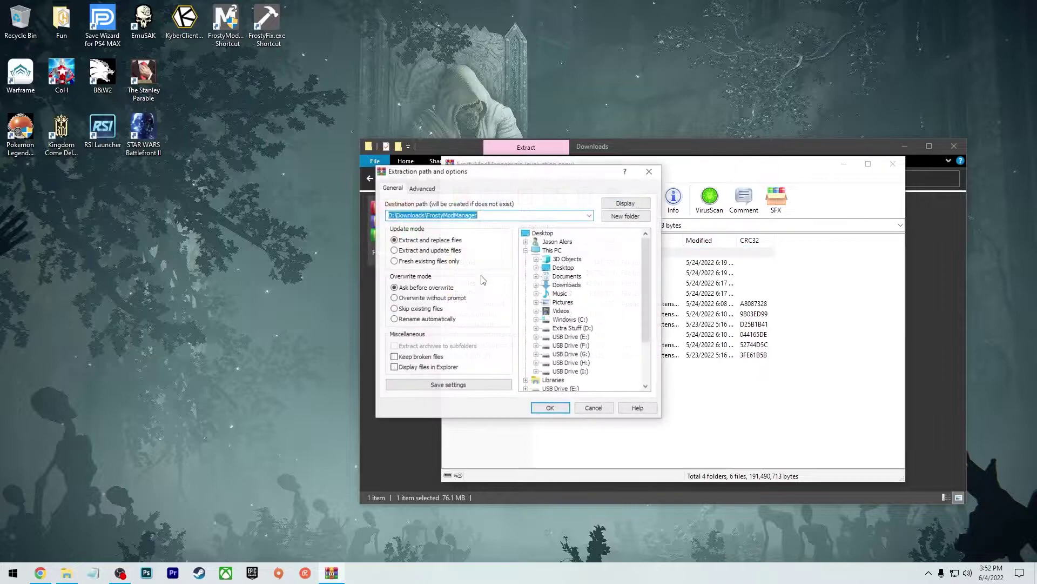
click(589, 215)
click(408, 226)
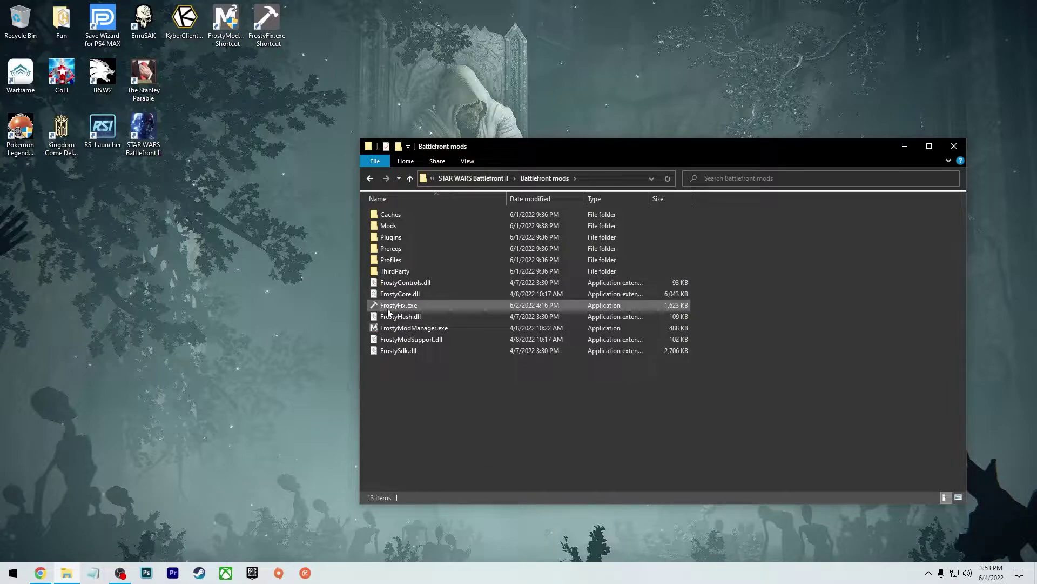
click(393, 227)
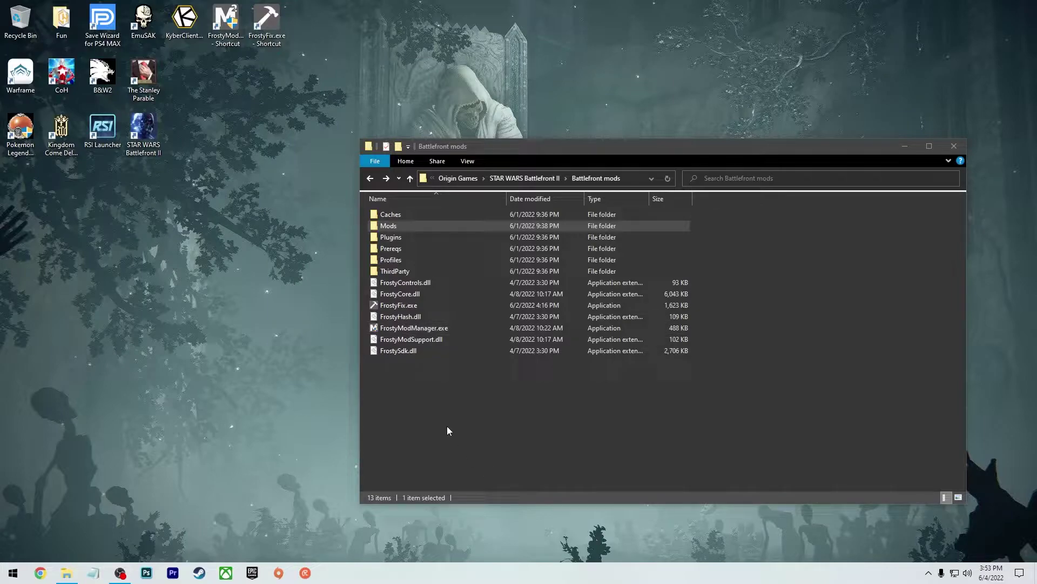
Launch KyberClient and open its server browser on kyber.gg.
click(185, 24)
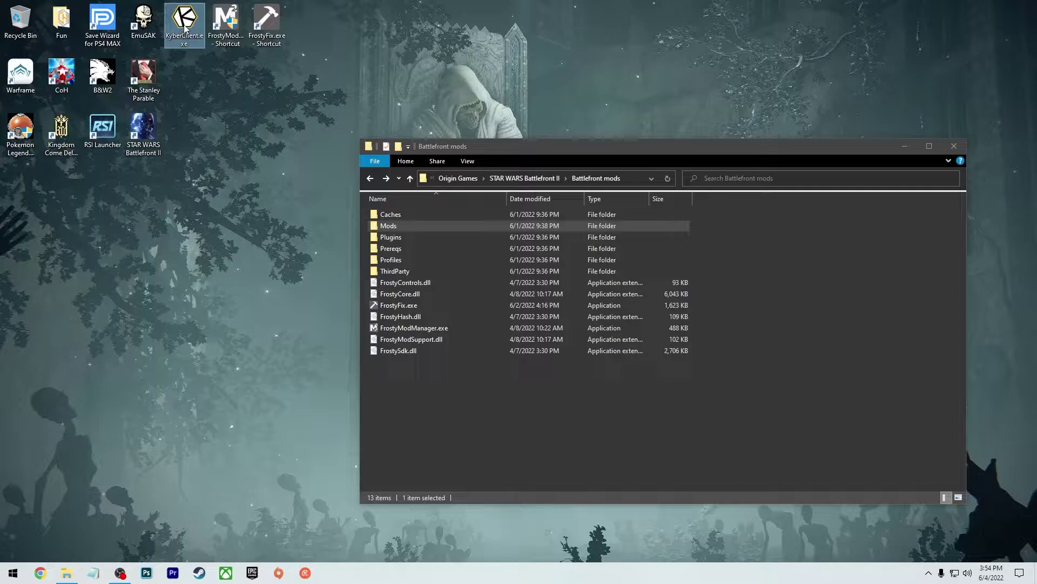
double_click(185, 25)
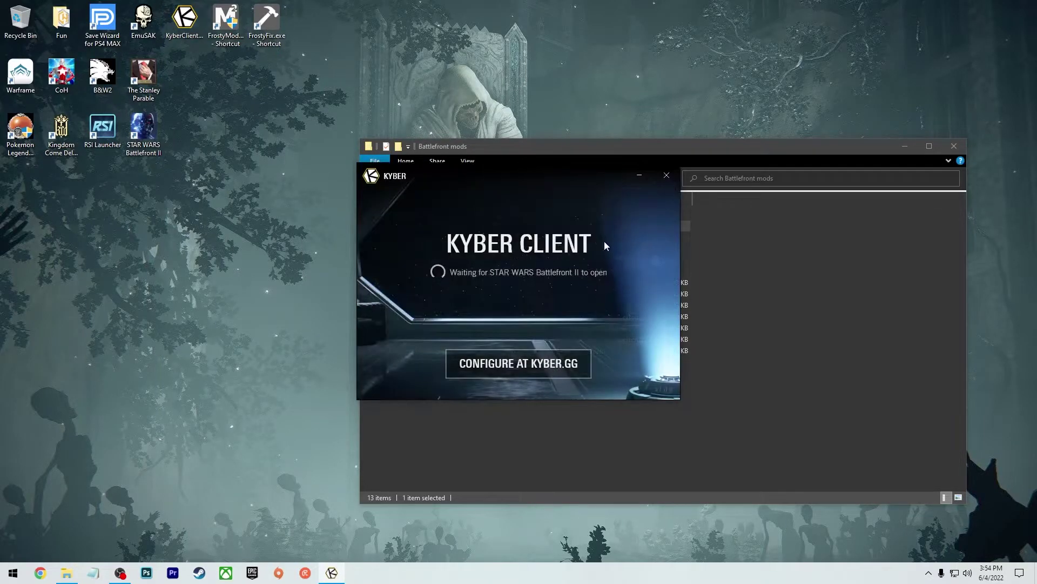
click(512, 373)
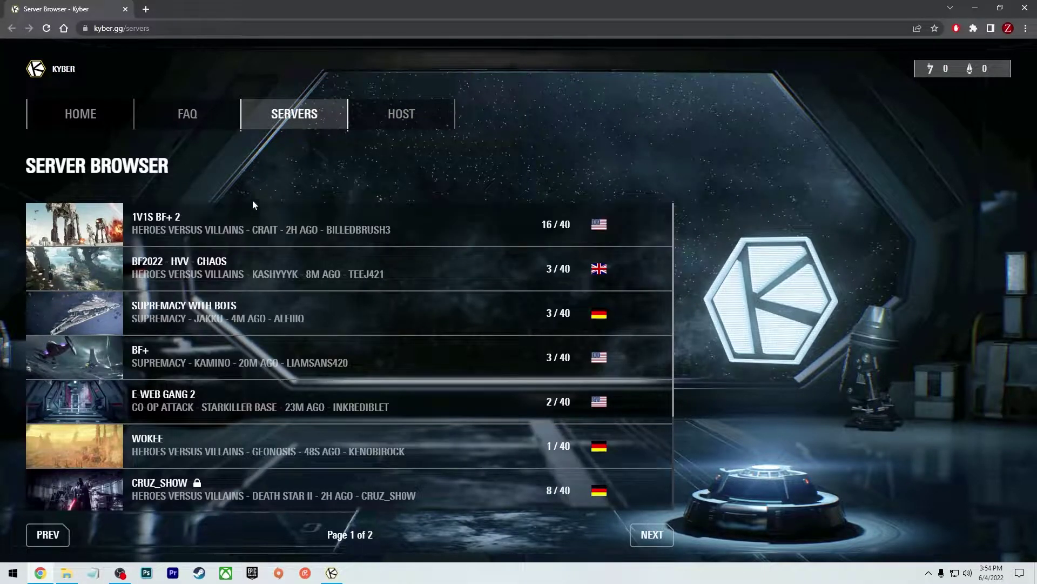
Check the required mods for the 1V1S BF+ 2 server without joining, and bring up those for BF2022 - HVV - CHAOS.
click(231, 223)
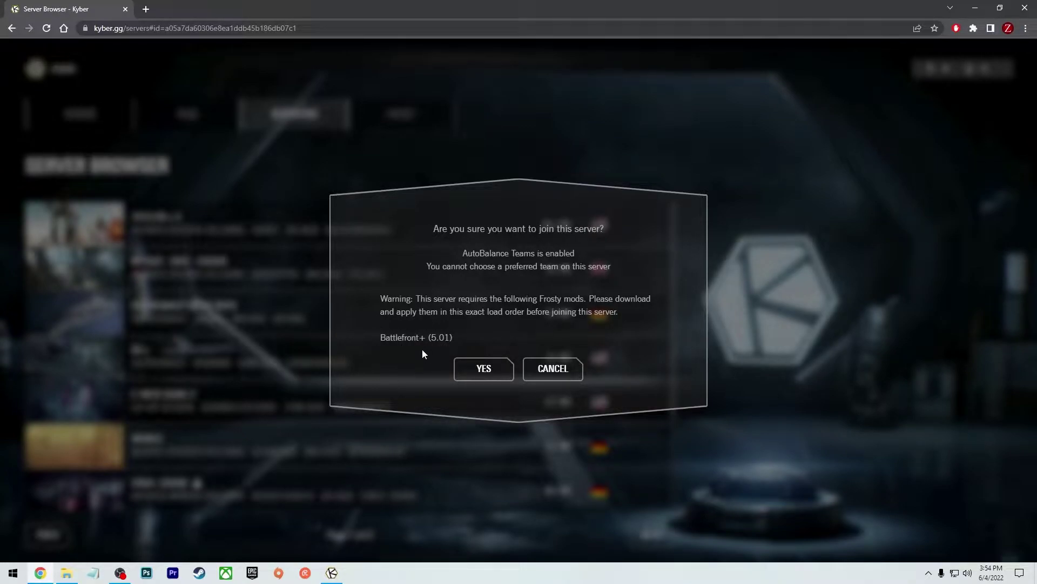
click(552, 368)
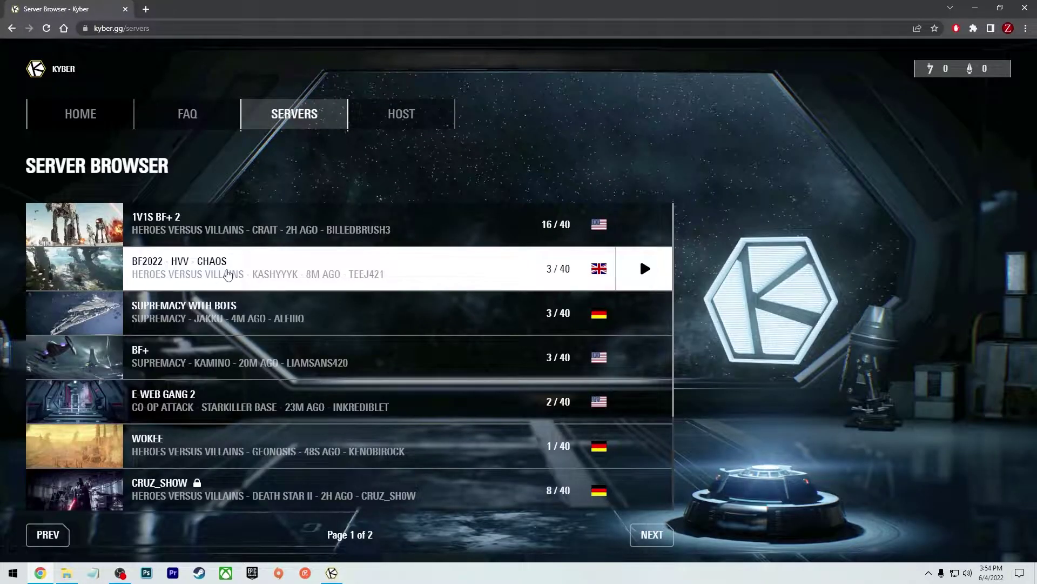
click(228, 275)
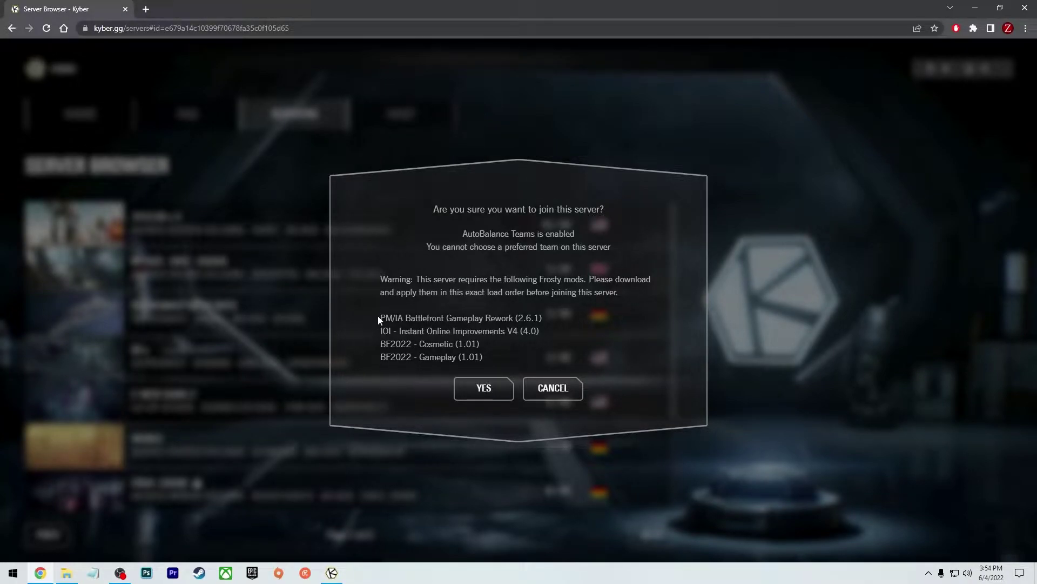
Search the web for the required mod PM/IA Battlefront Gameplay Rework (2.6.1) and open its Nexus Mods page.
drag(378, 318, 534, 319)
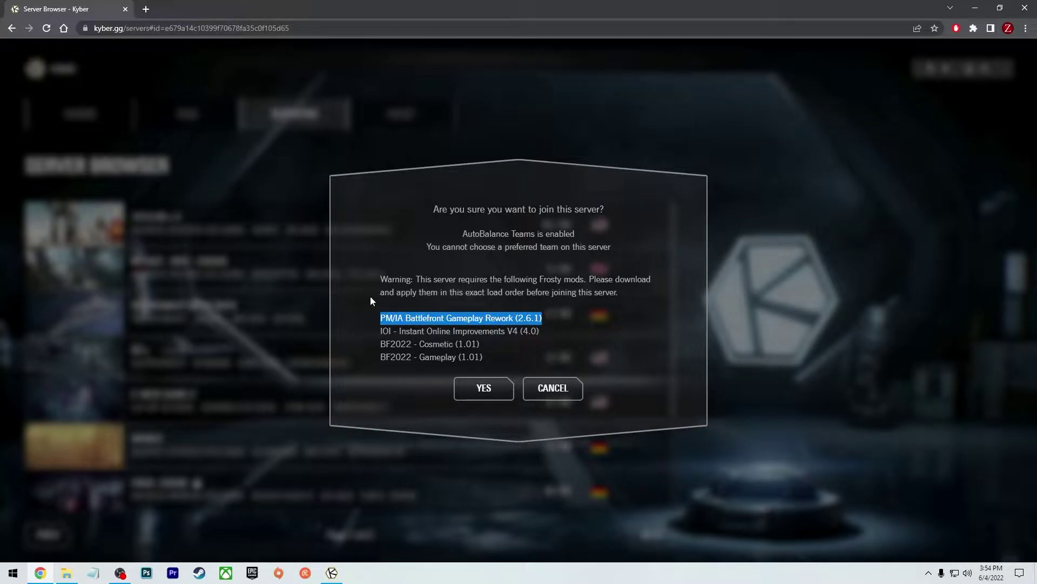
key(ctrl+t)
click(175, 28)
text(PM/IA Battlefront Gameplay Rework (2.6.1))
key(Return)
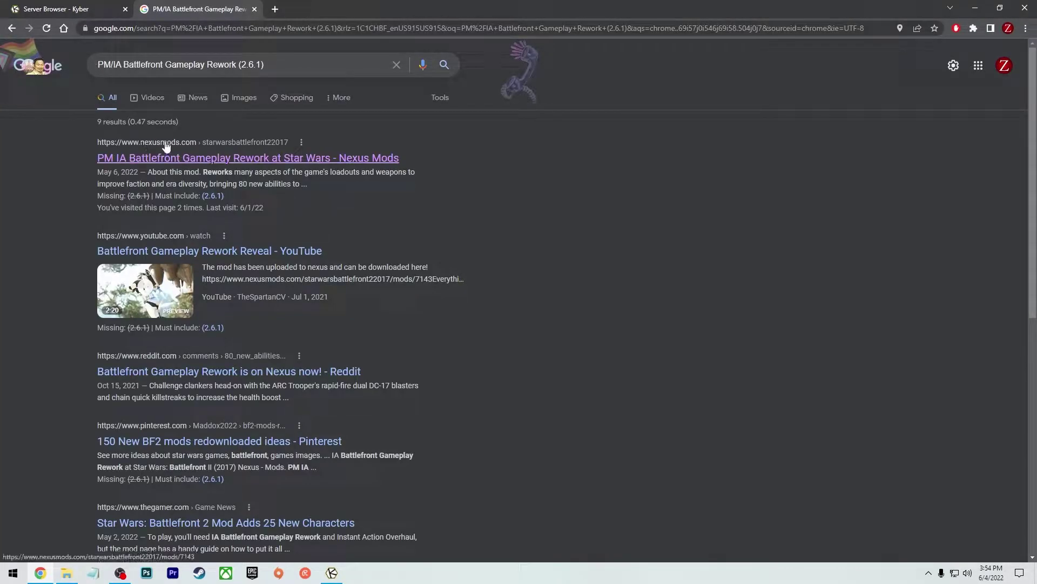
click(137, 159)
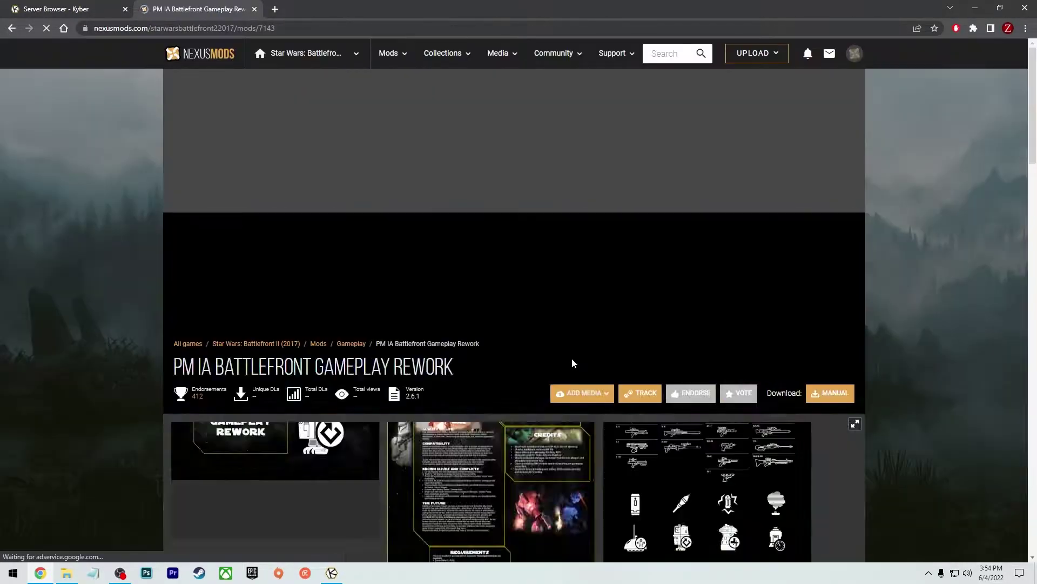
scroll(162, 436, down, 2)
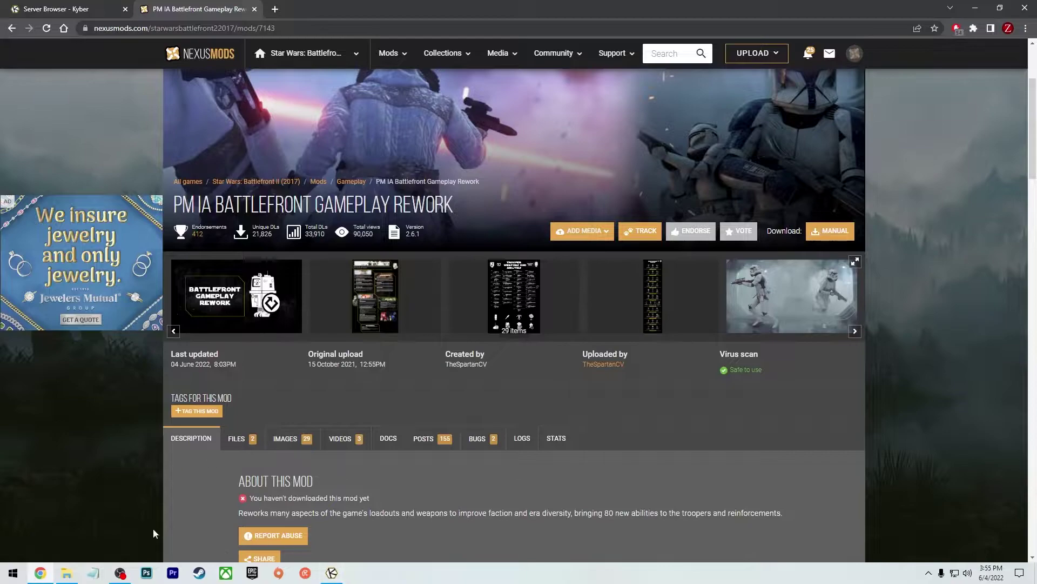
View the mod files in the Battlefront mods folder's Mods subfolder and return to the Kyber server's required mods list.
click(67, 573)
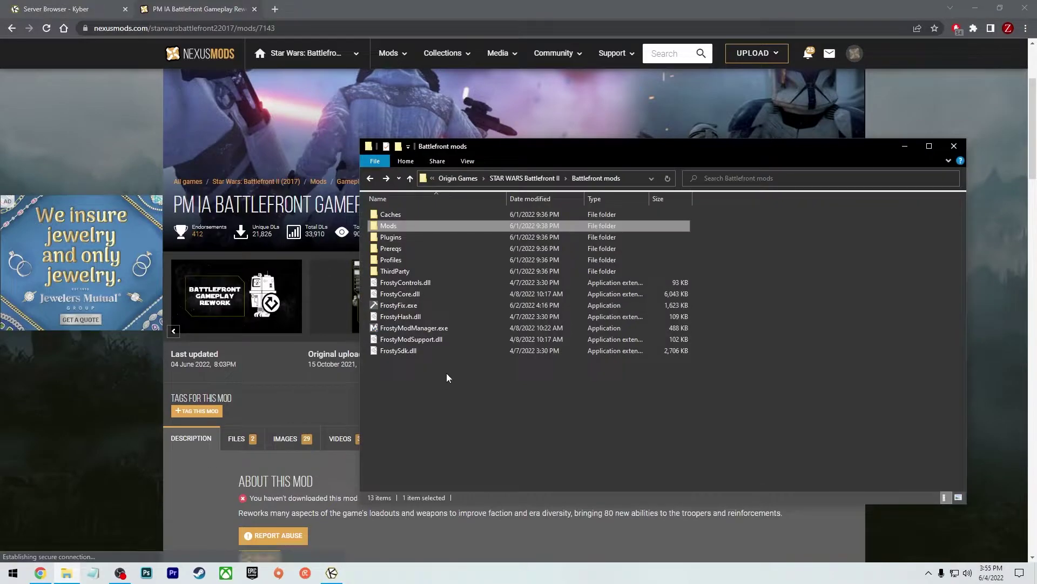
double_click(389, 228)
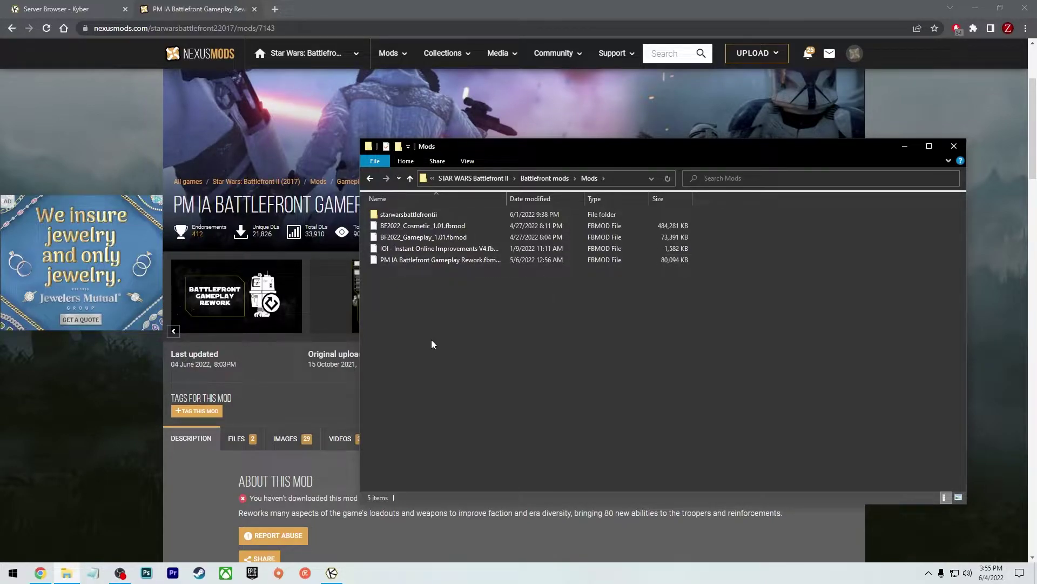
click(81, 8)
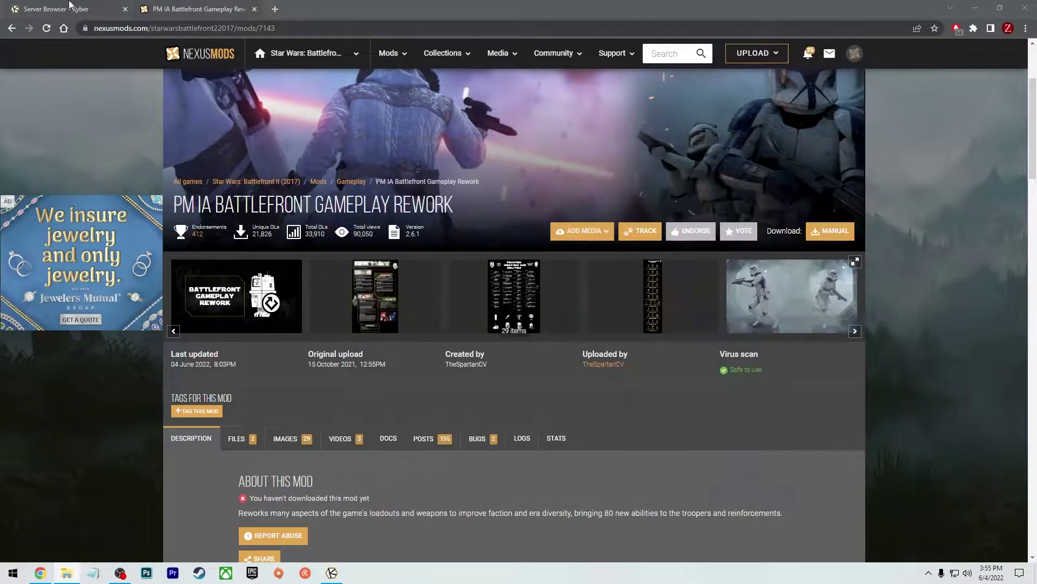
click(381, 350)
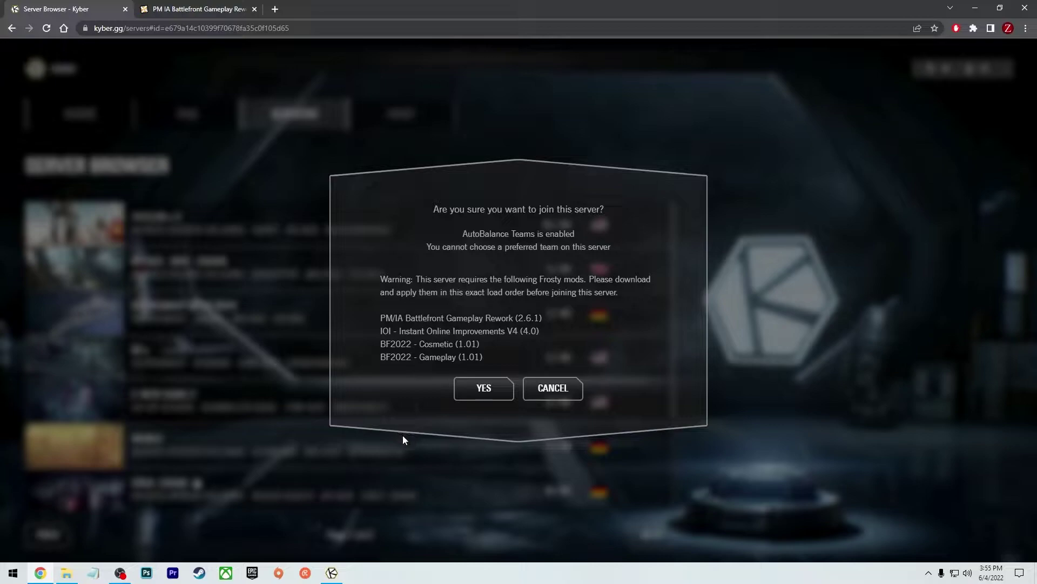
Search the web for the required mod BF2022 - Gameplay (1.01) and open the Battlefront 2022 (BF2022) page on Nexus Mods.
drag(381, 357, 487, 364)
key(ctrl+c)
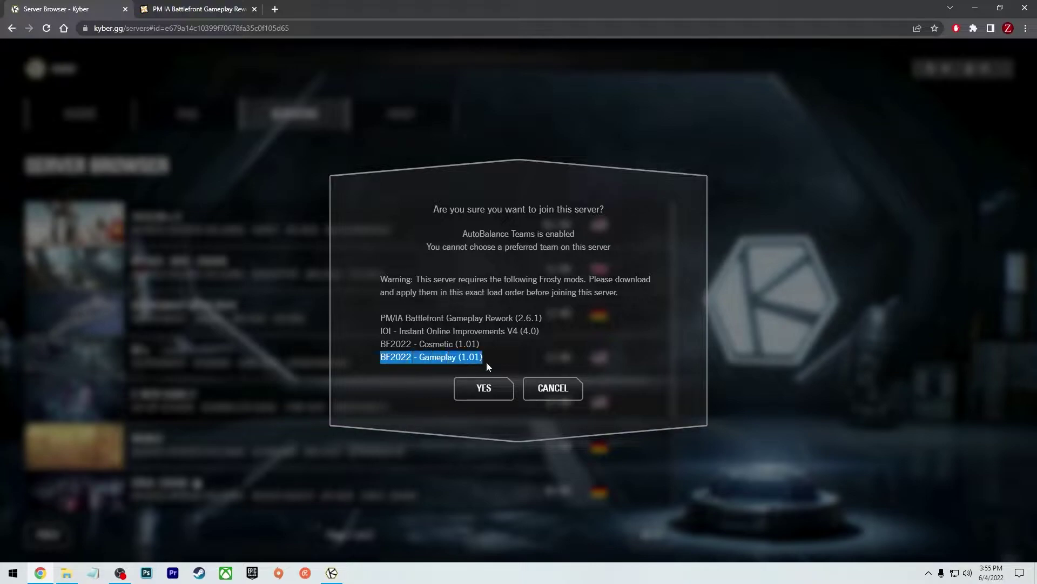
click(188, 10)
click(190, 29)
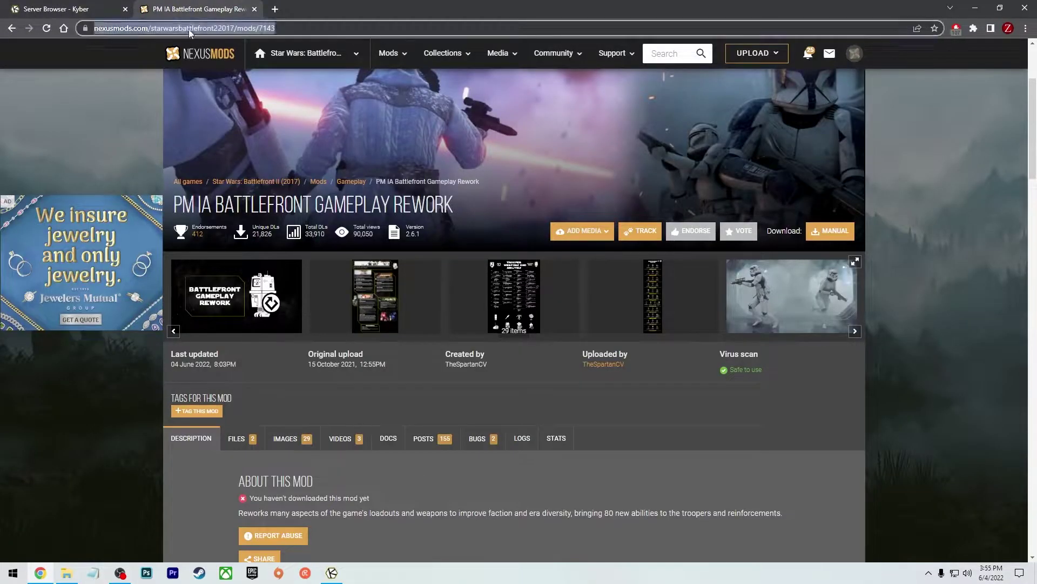
key(ctrl+v)
key(Return)
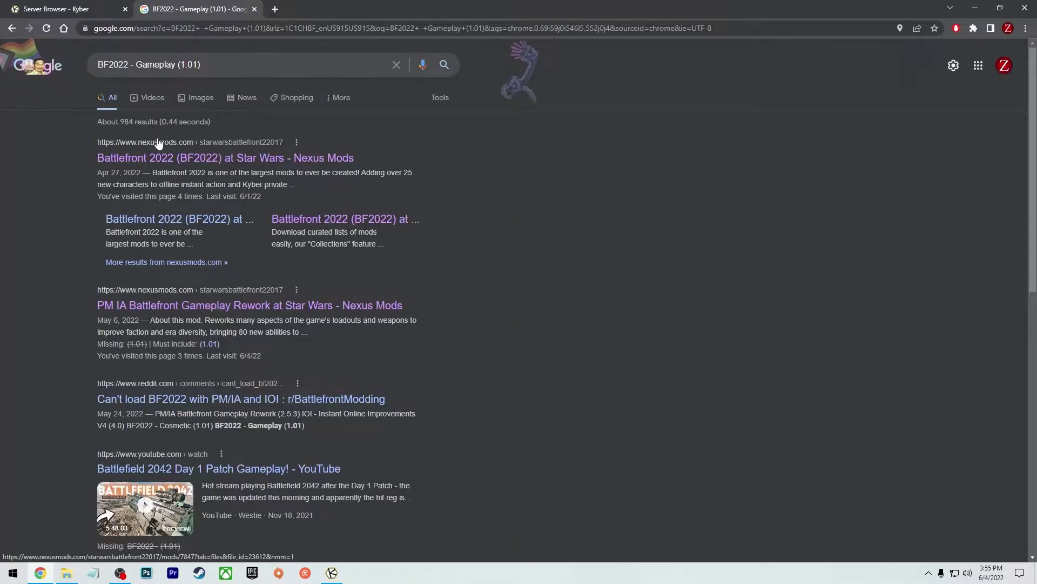
click(145, 156)
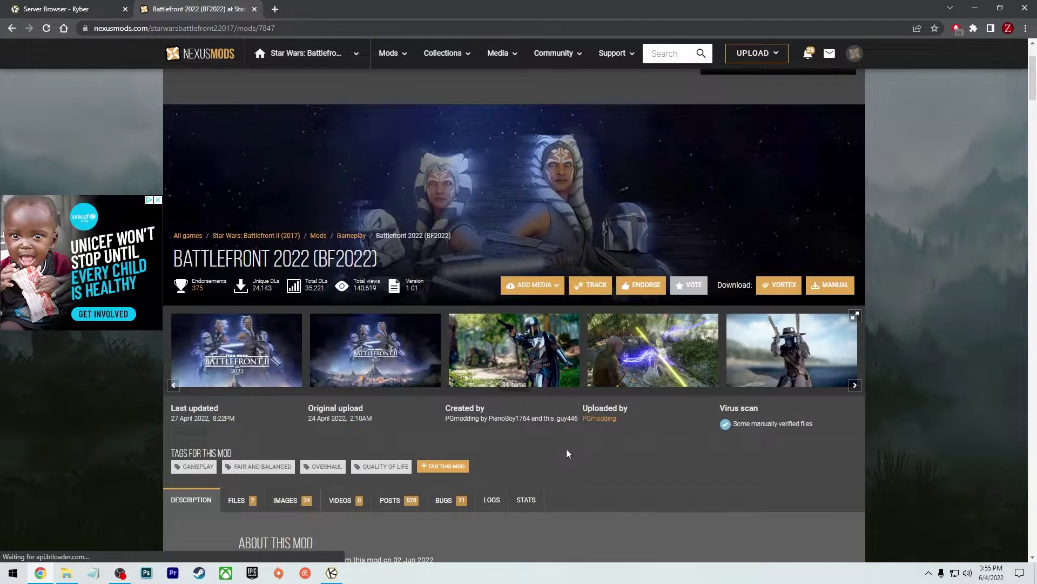
Recheck the Kyber server's required mods and open Frosty Mod Manager with the STAR WARS Battlefront II profile.
key(alt+Tab)
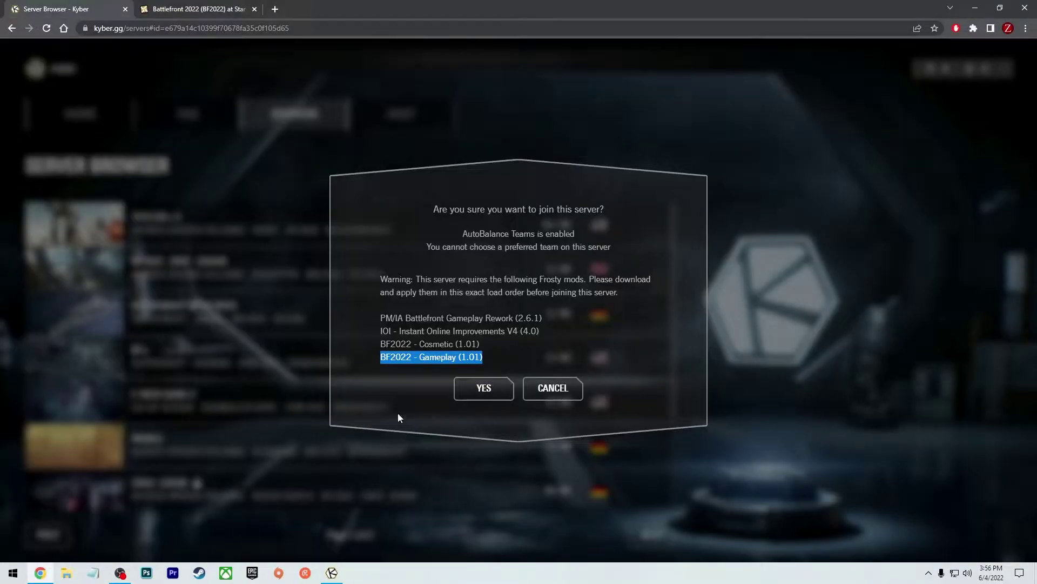
click(382, 342)
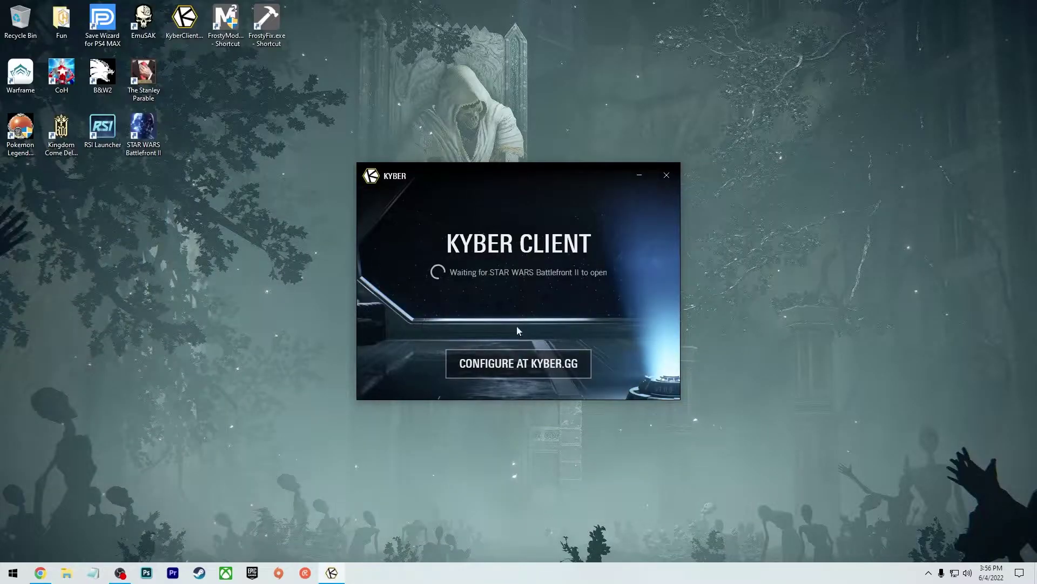
click(226, 26)
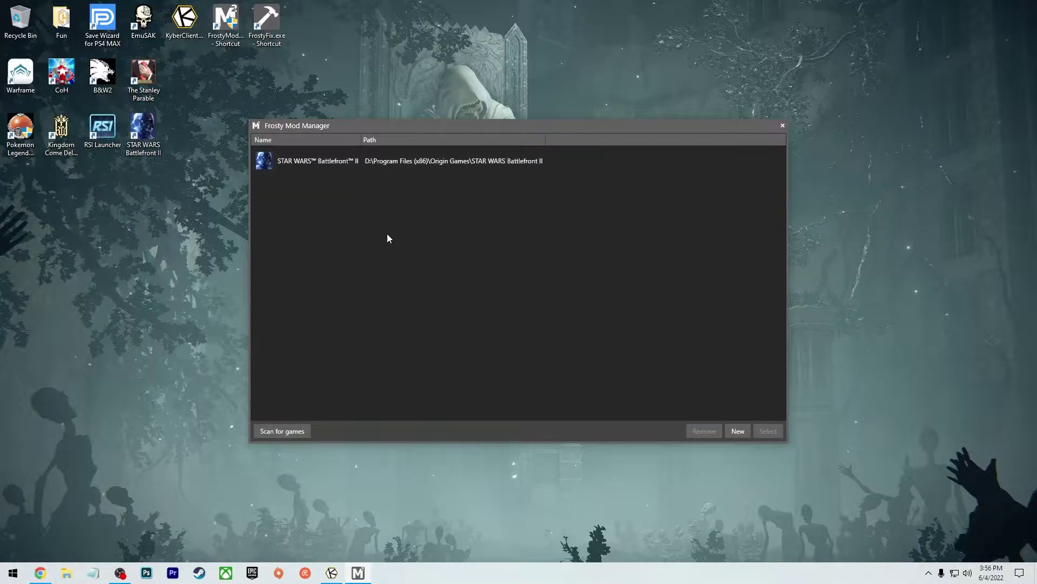
double_click(347, 162)
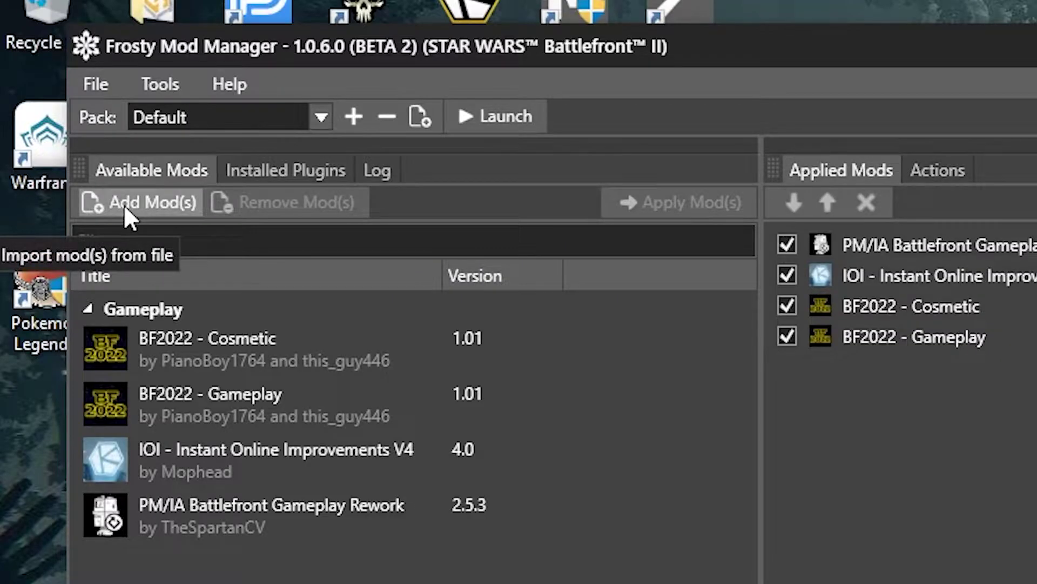
View the mod files available for import in the Mods folder and cancel the import.
click(125, 206)
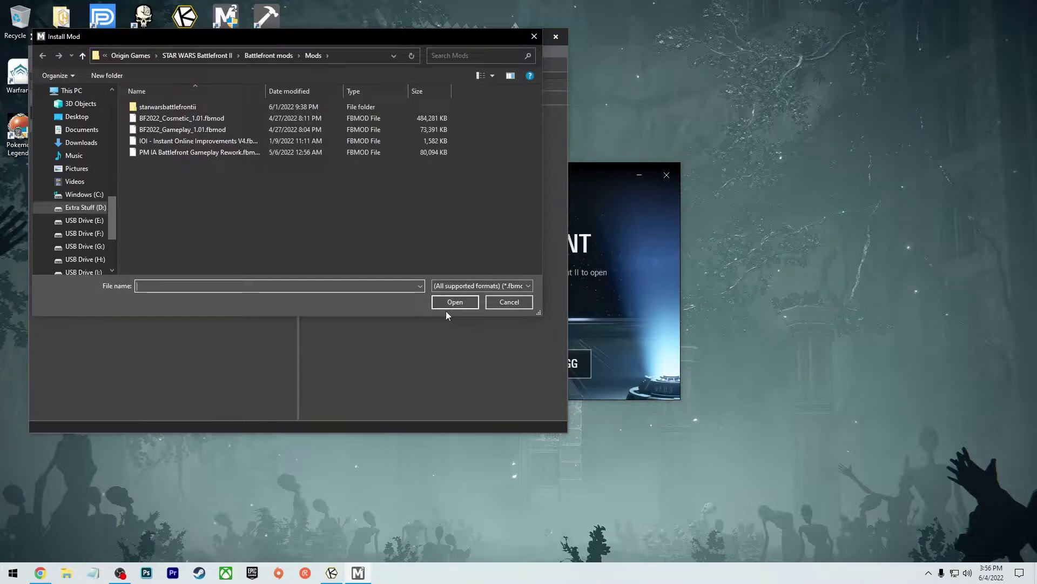
click(501, 303)
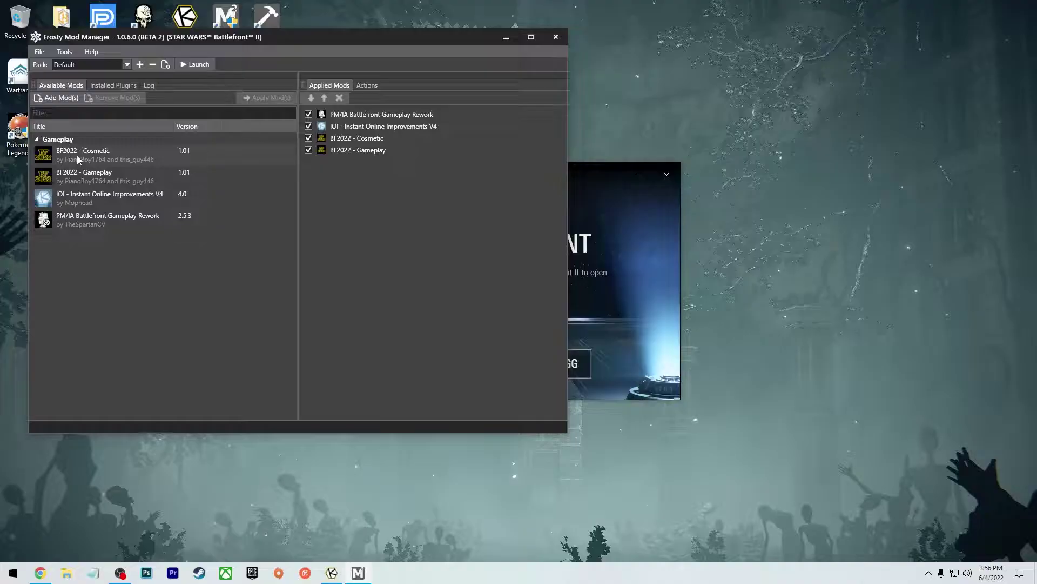
Select BF2022 - Cosmetic and BF2022 - Gameplay in turn, and compare the applied mods' order with the Kyber server's required list.
click(121, 347)
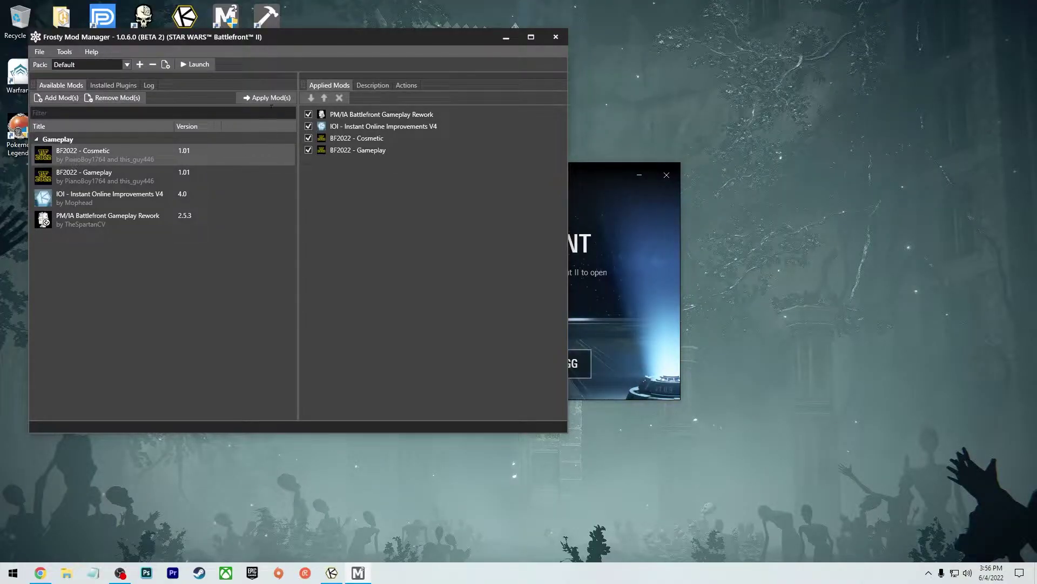
click(69, 174)
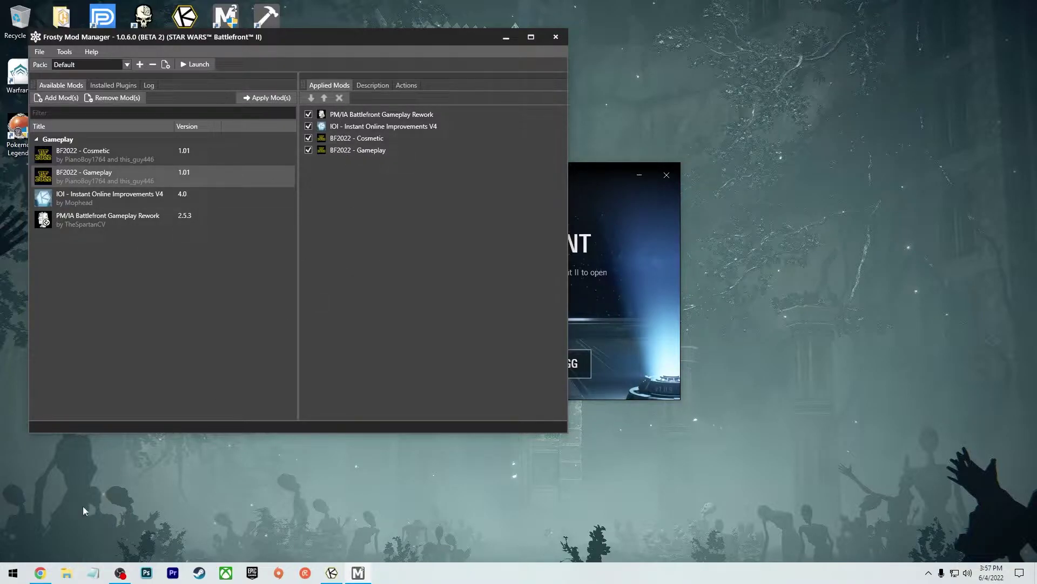
click(41, 574)
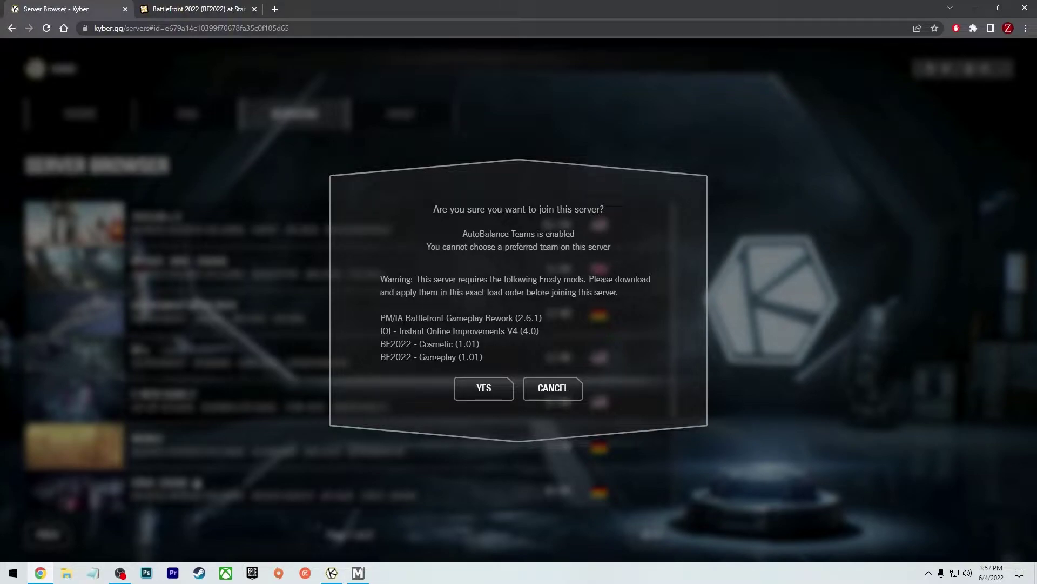
key(alt+Tab)
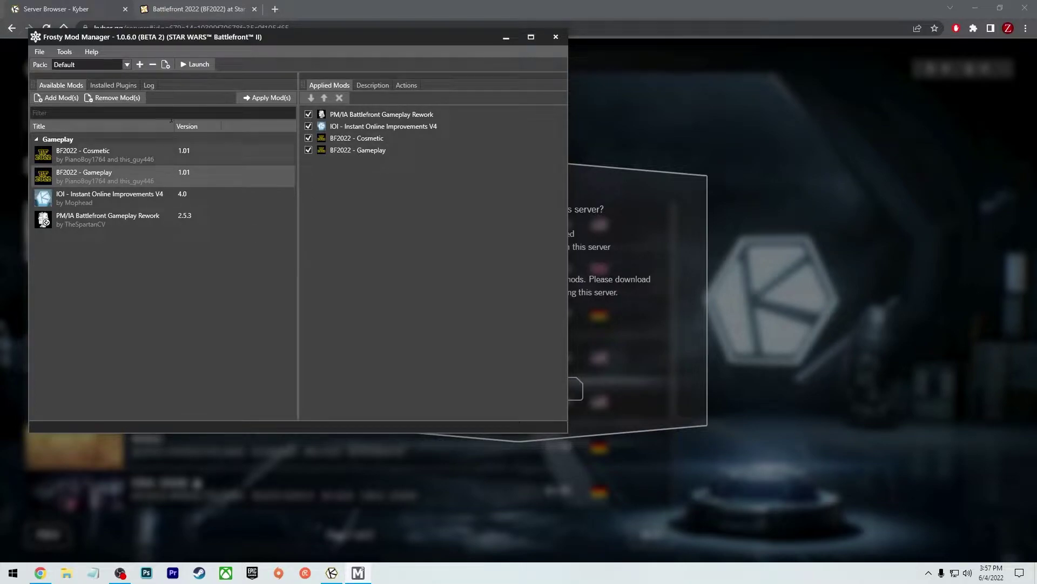
Try to launch the game with the Default pack's applied mods, and close Frosty Mod Manager.
click(195, 63)
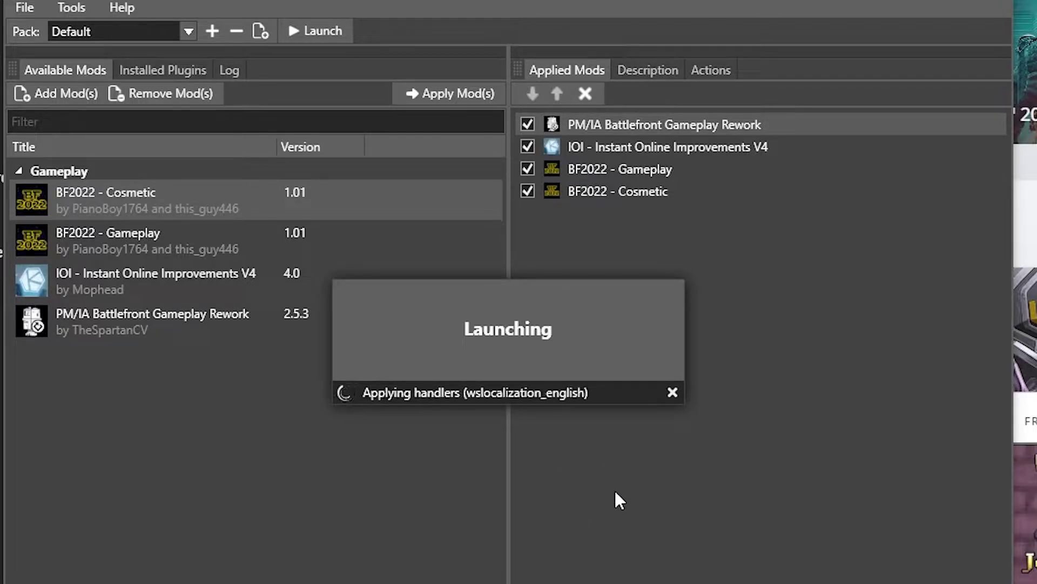
click(672, 392)
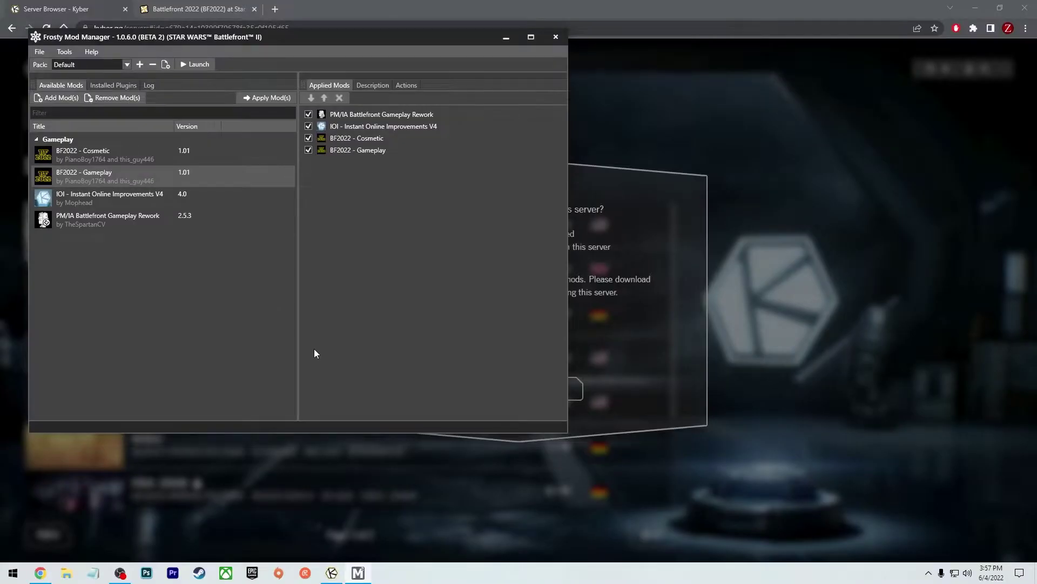
click(555, 37)
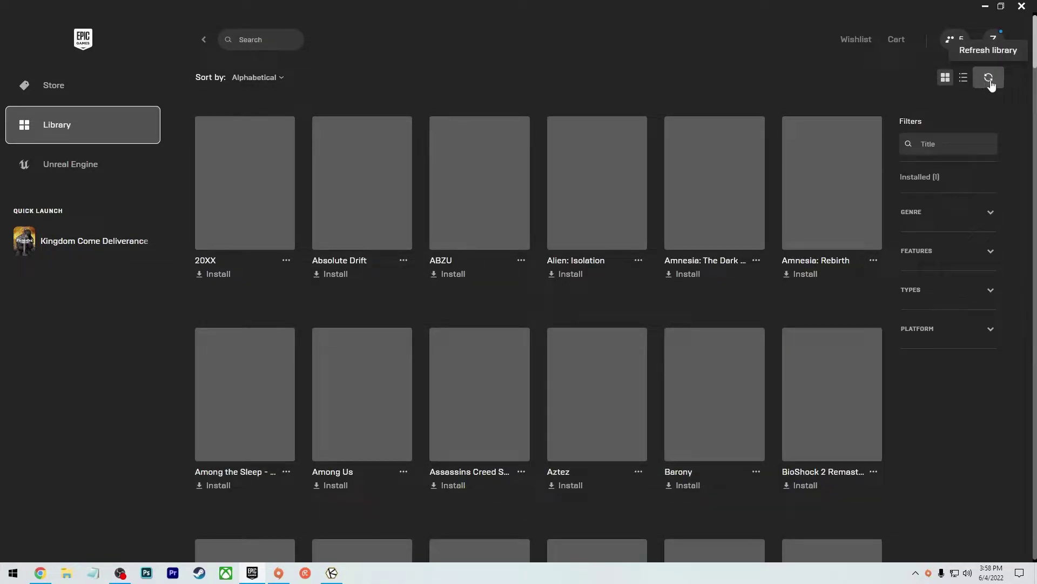
Refresh the Epic Games library and restart the Epic Games Launcher, leaving it and Origin minimized.
click(989, 80)
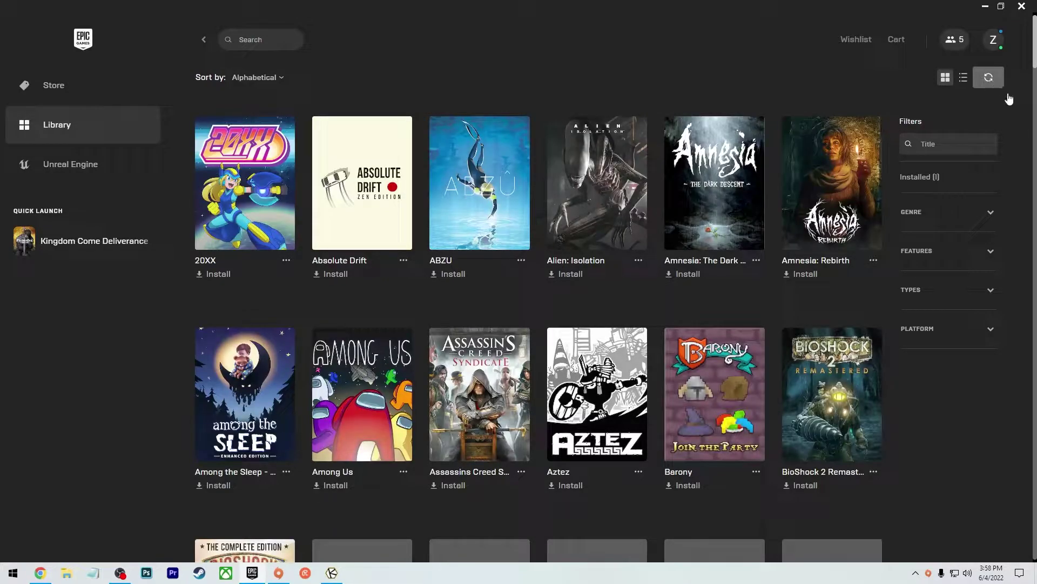
click(1025, 8)
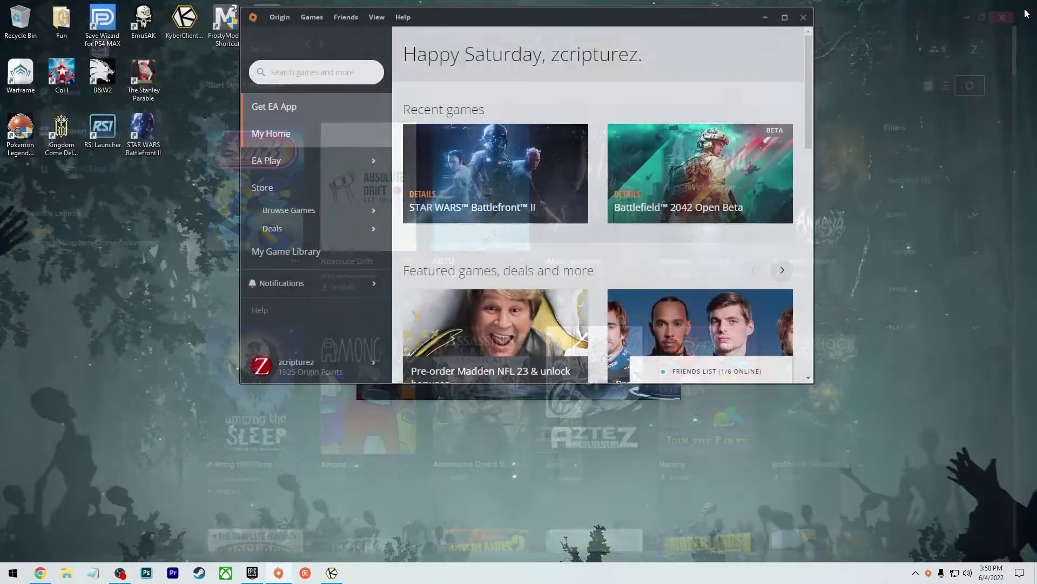
click(253, 576)
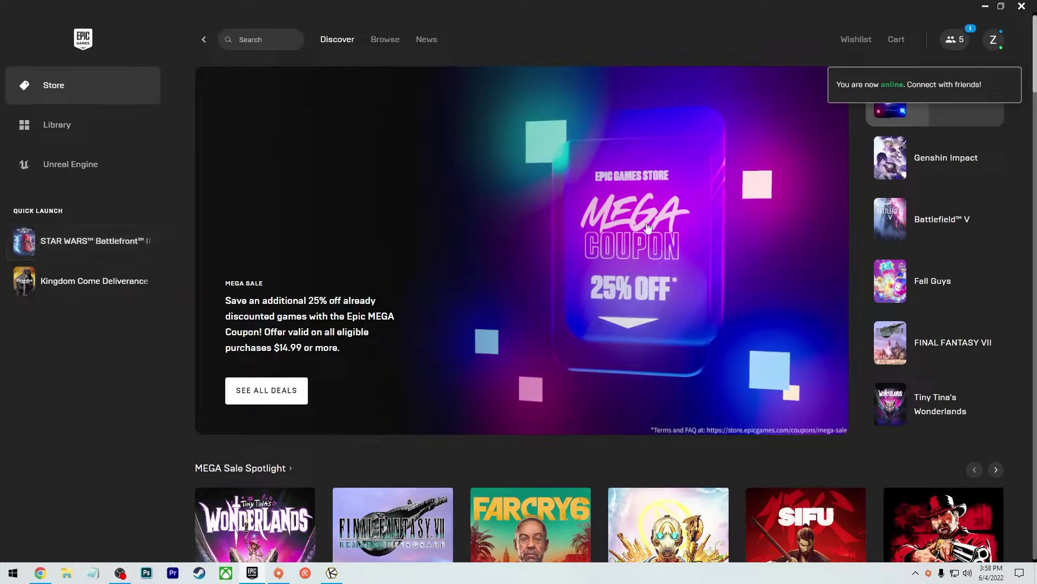
click(984, 6)
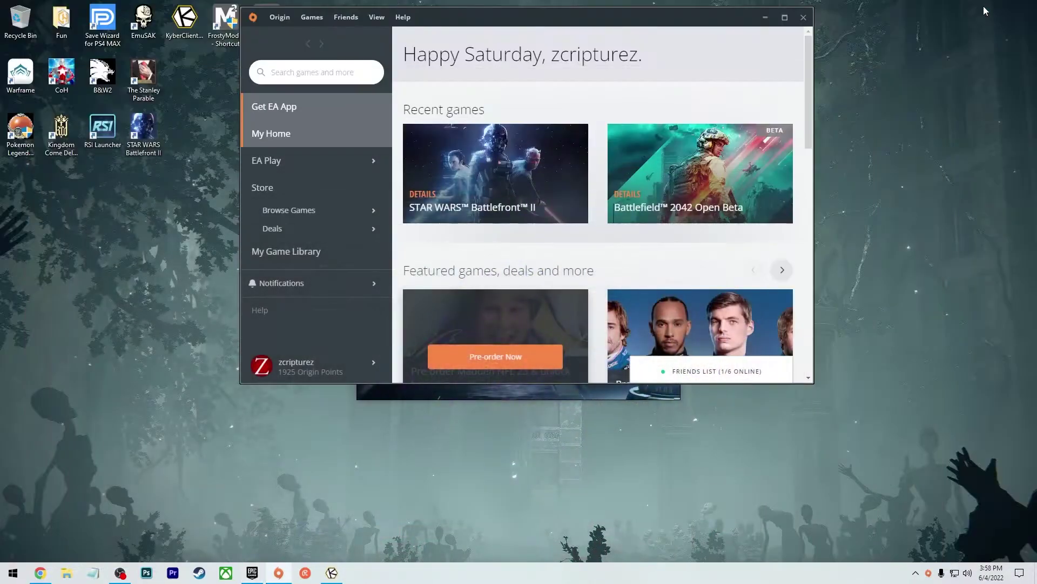
click(766, 18)
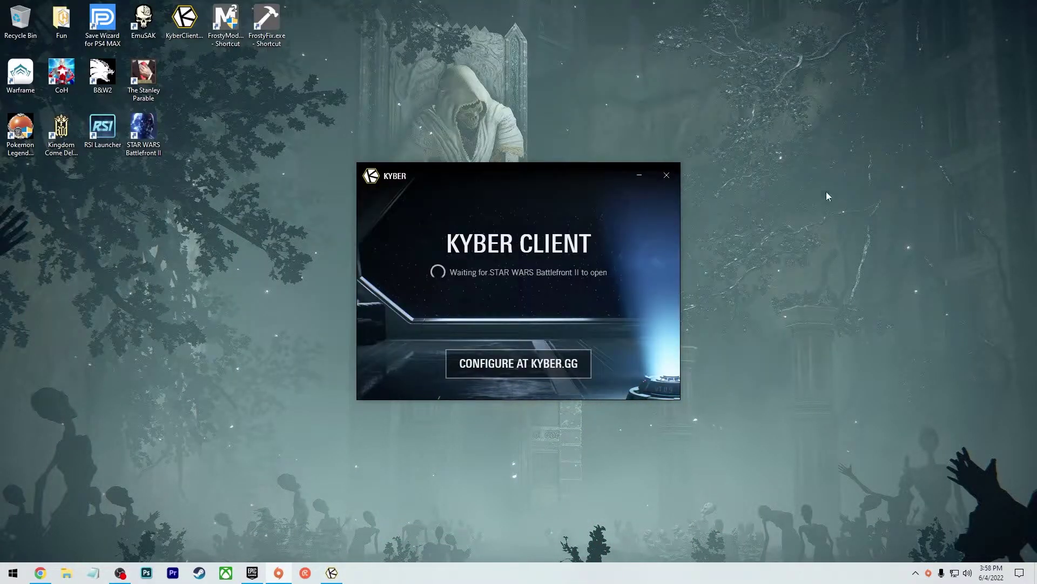
Launch Star Wars: Battlefront II with mods enabled through FrostyFix, using Epic Games Store and the Default pack, and close FrostyFix.
double_click(273, 30)
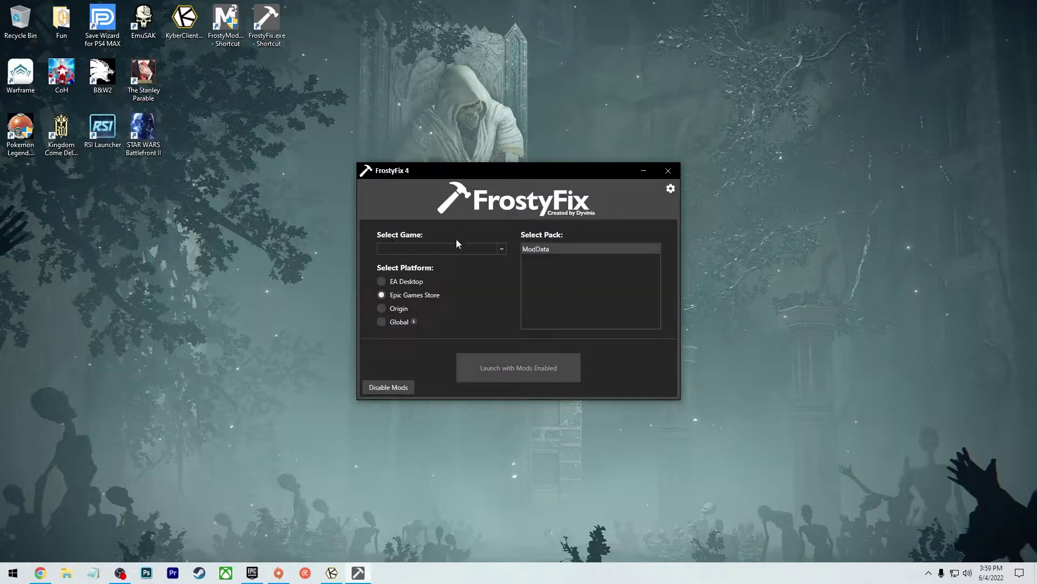
click(488, 247)
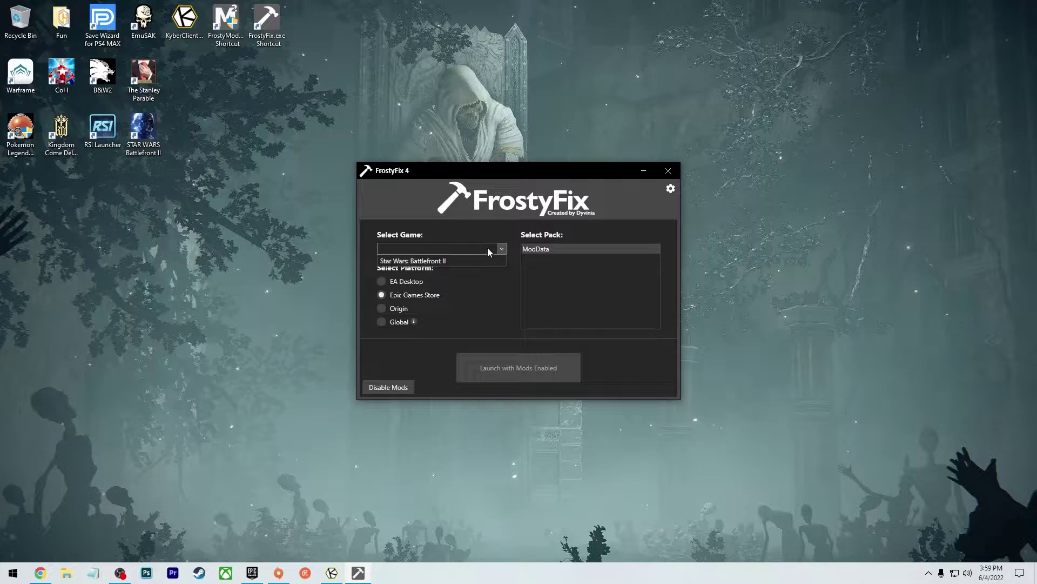
click(416, 261)
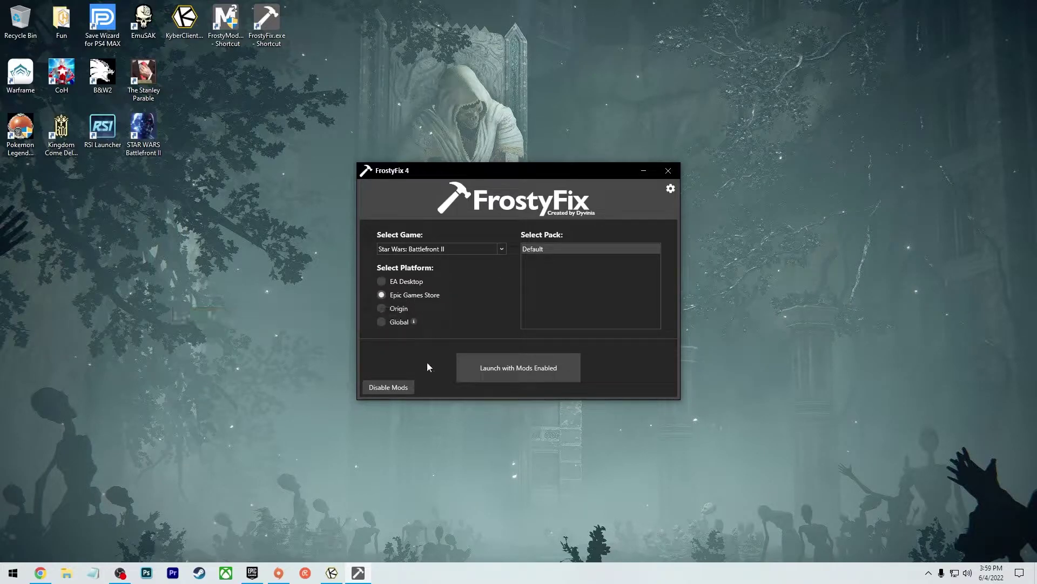
click(507, 373)
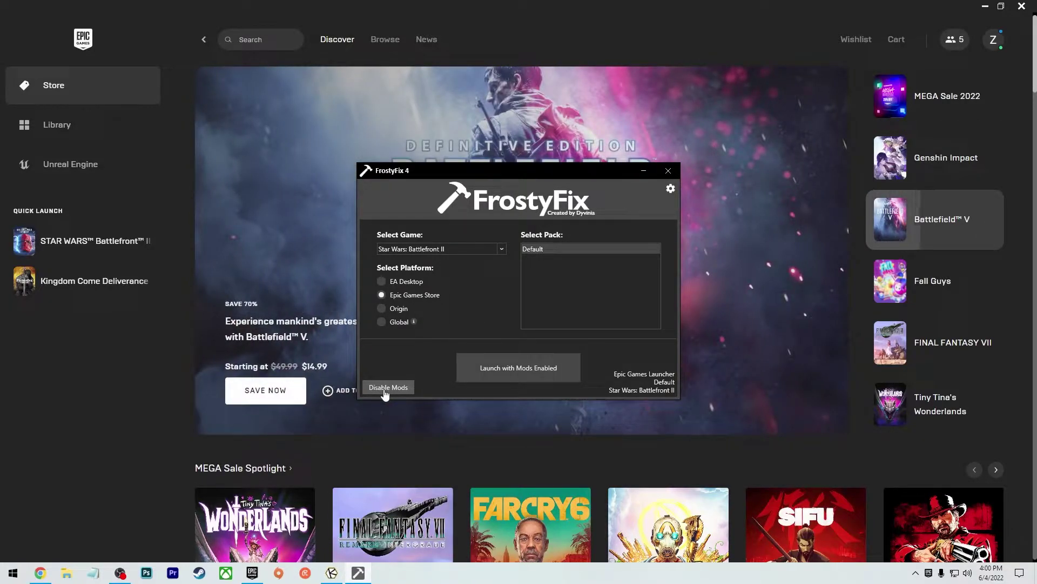
click(668, 170)
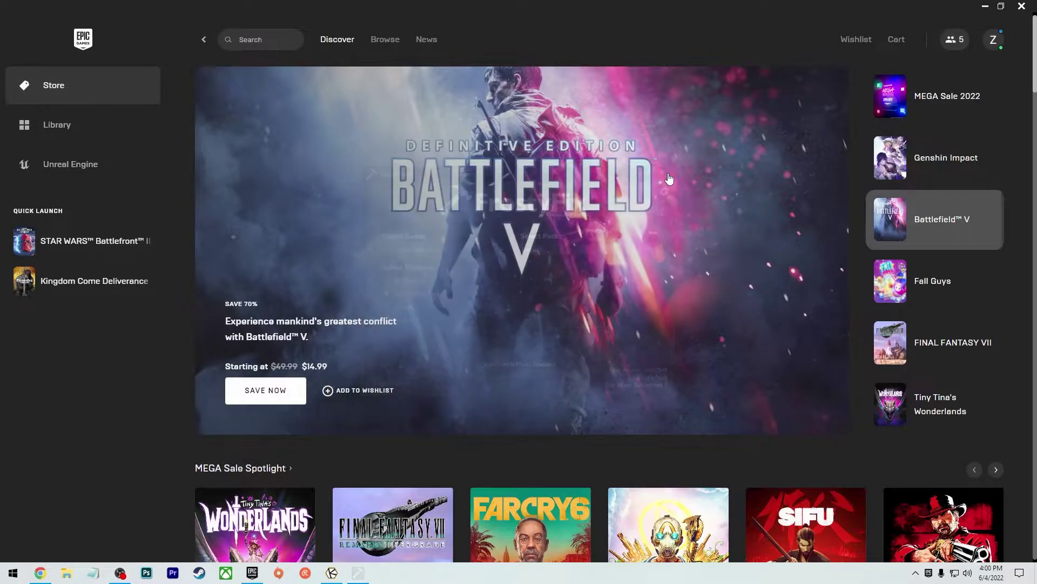
Join the BF2022 - HVV - Chaos V1 server from Kyber's refreshed server browser and launch STAR WARS Battlefront II from the Epic Games Launcher.
click(40, 572)
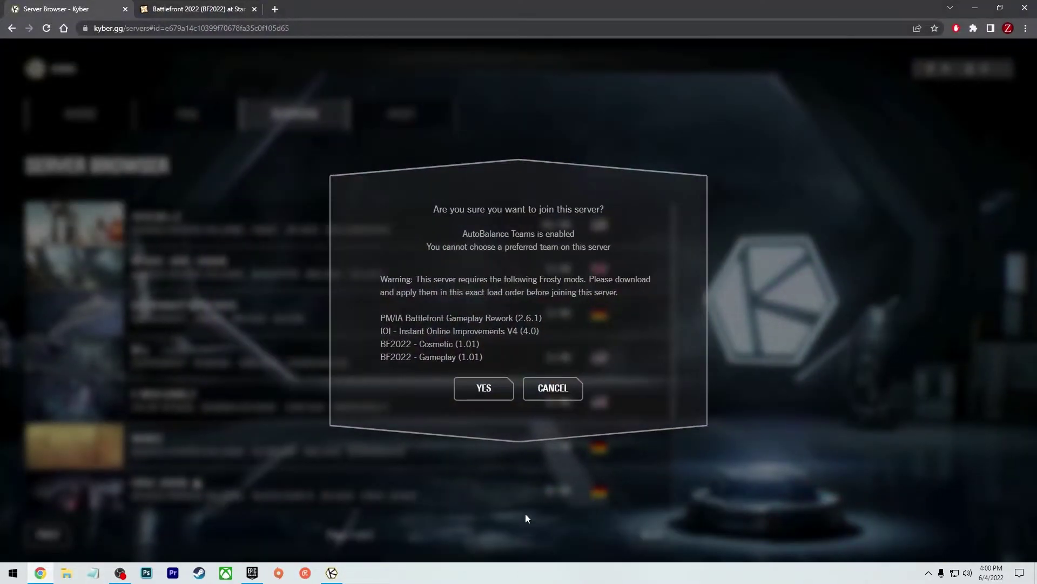
click(550, 393)
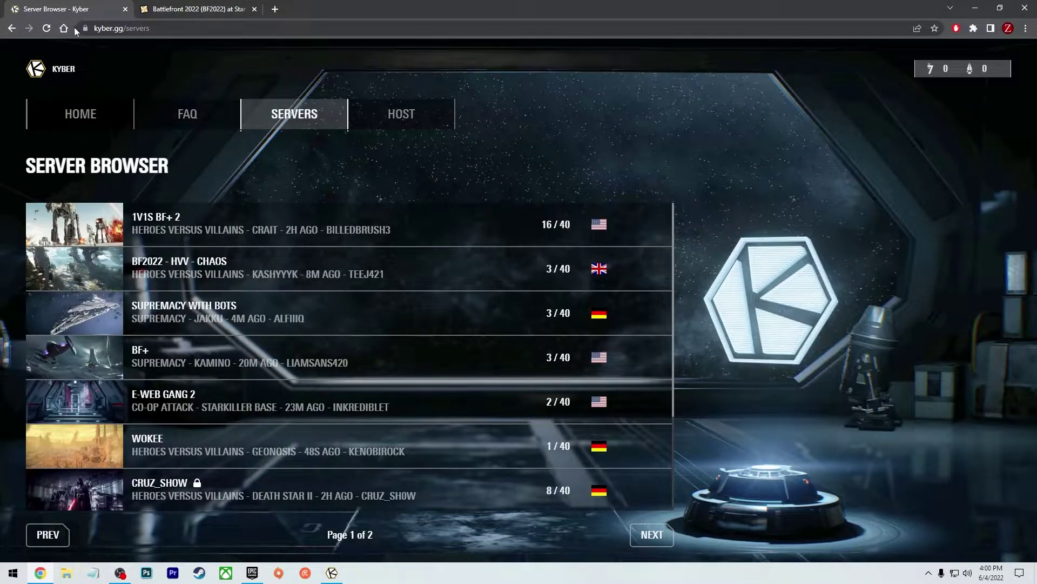
click(45, 28)
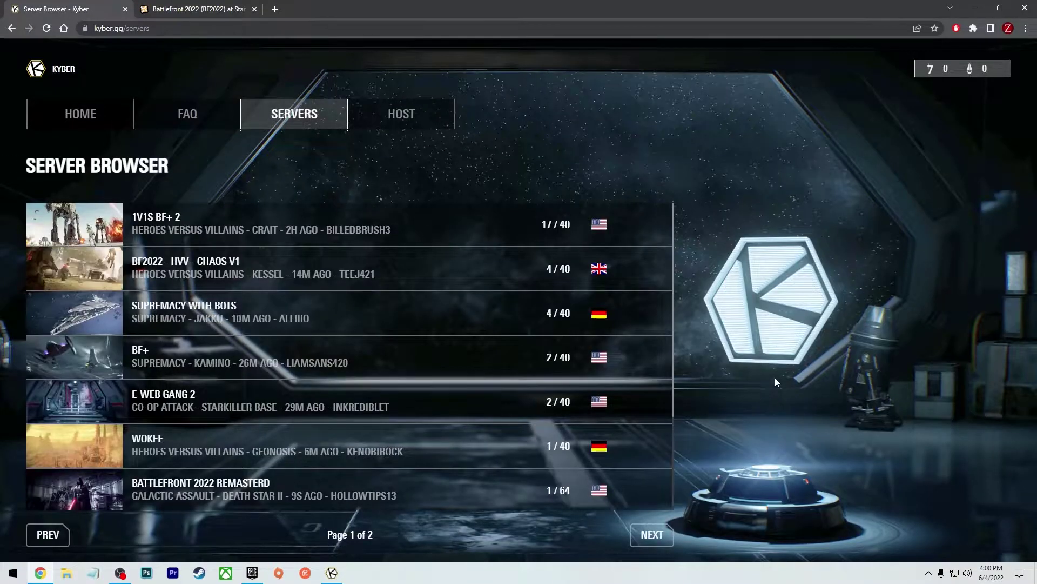
mouse_move(158, 273)
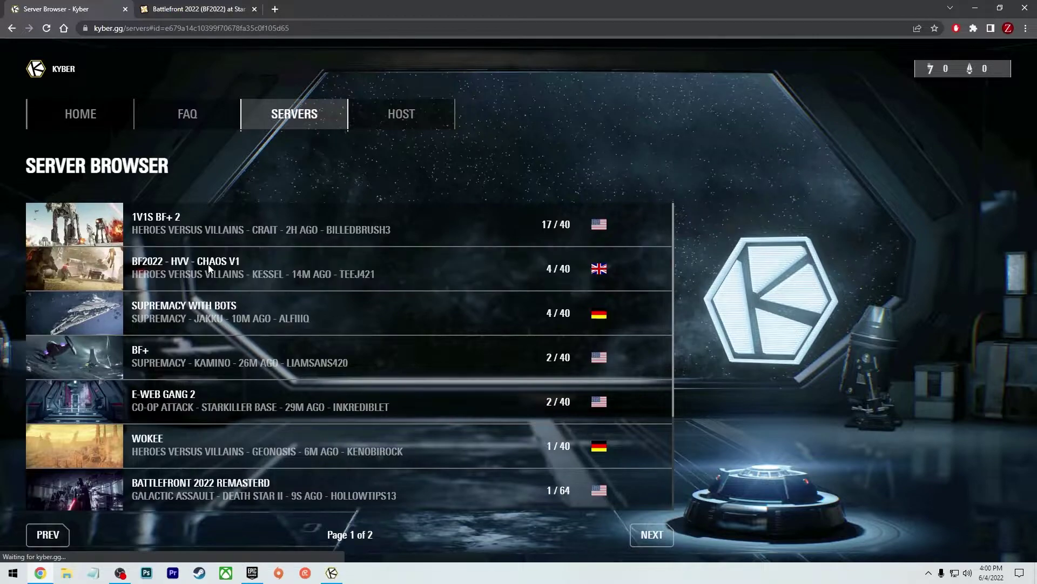
click(233, 277)
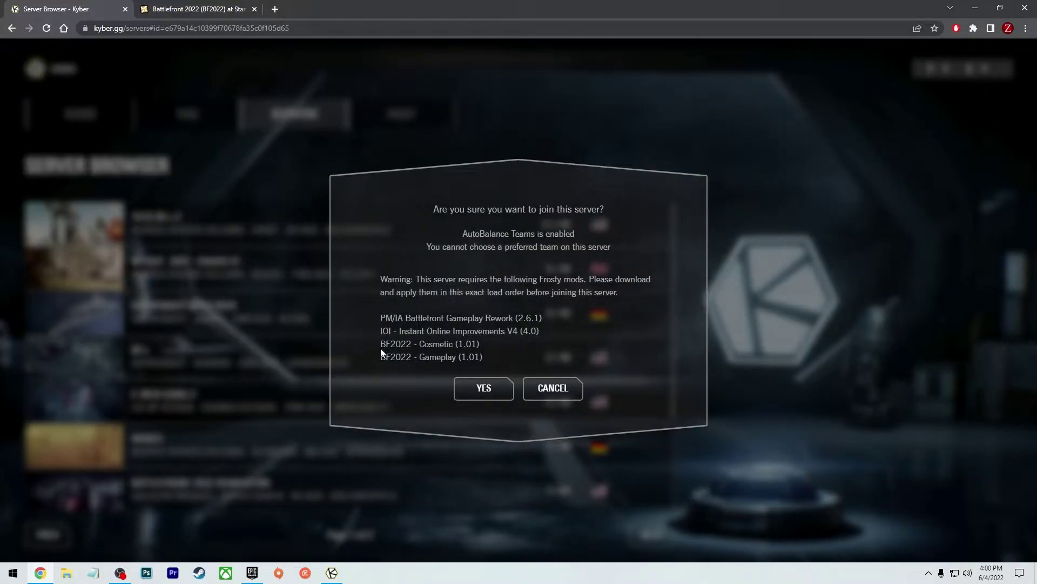
click(484, 390)
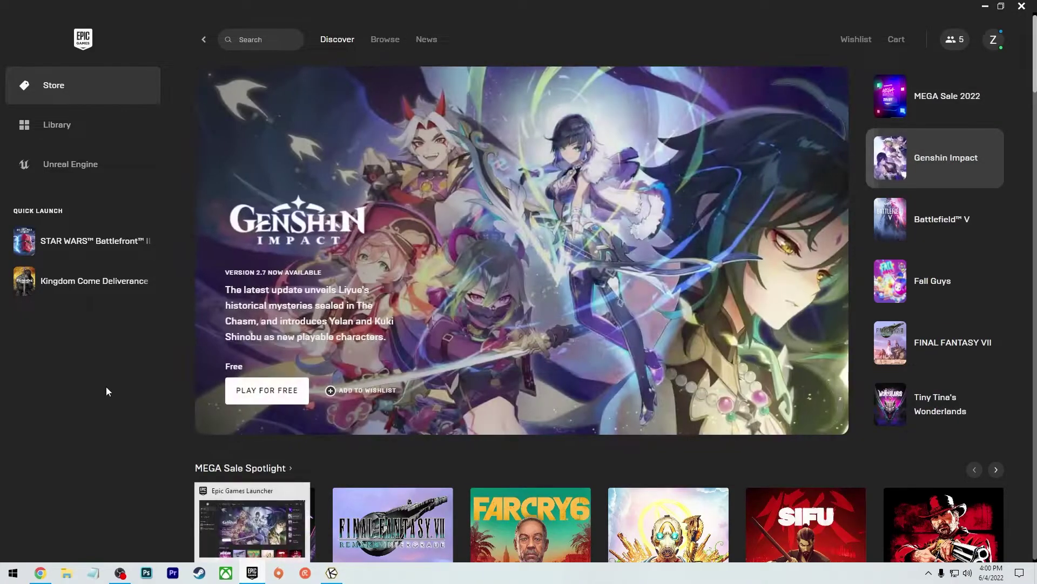
mouse_move(53, 248)
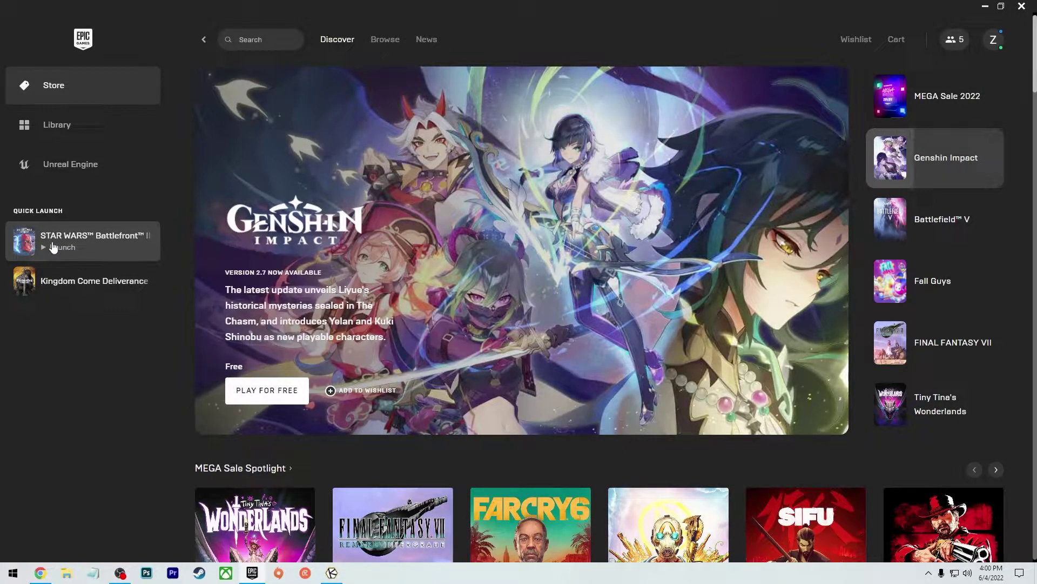
click(52, 247)
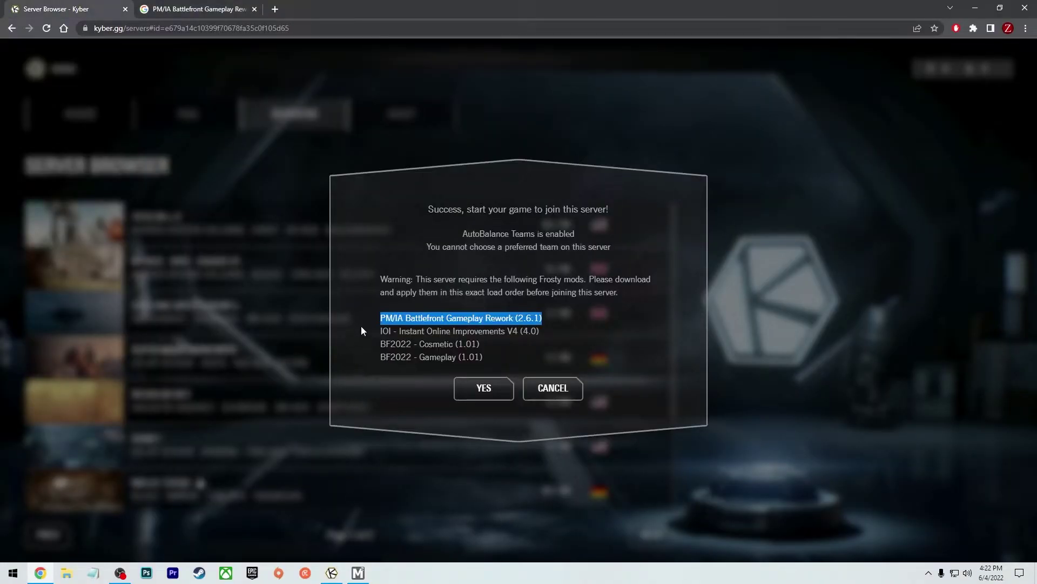
Open the PM IA Battlefront Gameplay Rework page on Nexus Mods from the search results and download the 2.6.1 archive.
click(355, 335)
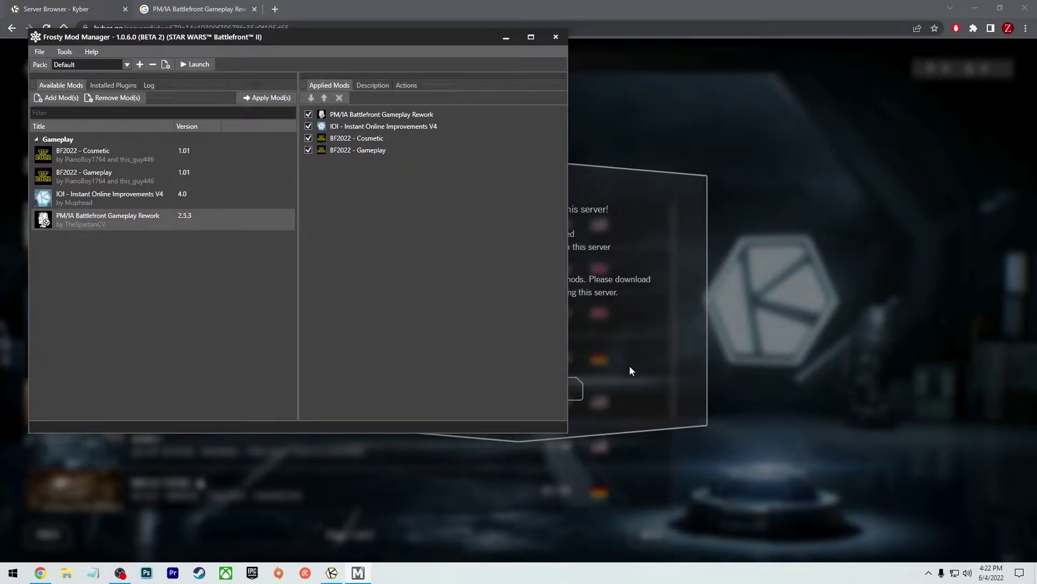
click(704, 355)
click(211, 6)
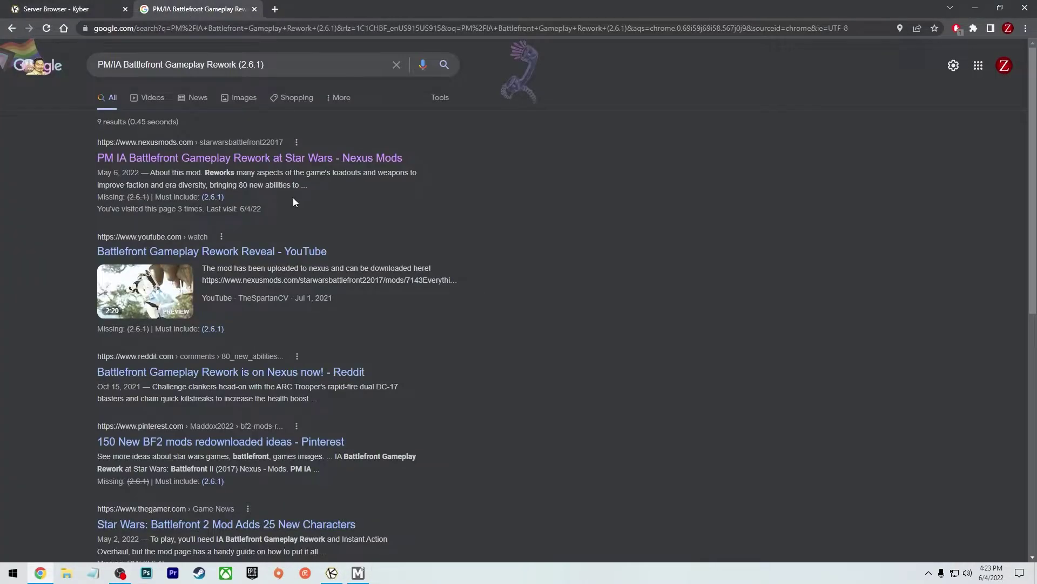
click(128, 159)
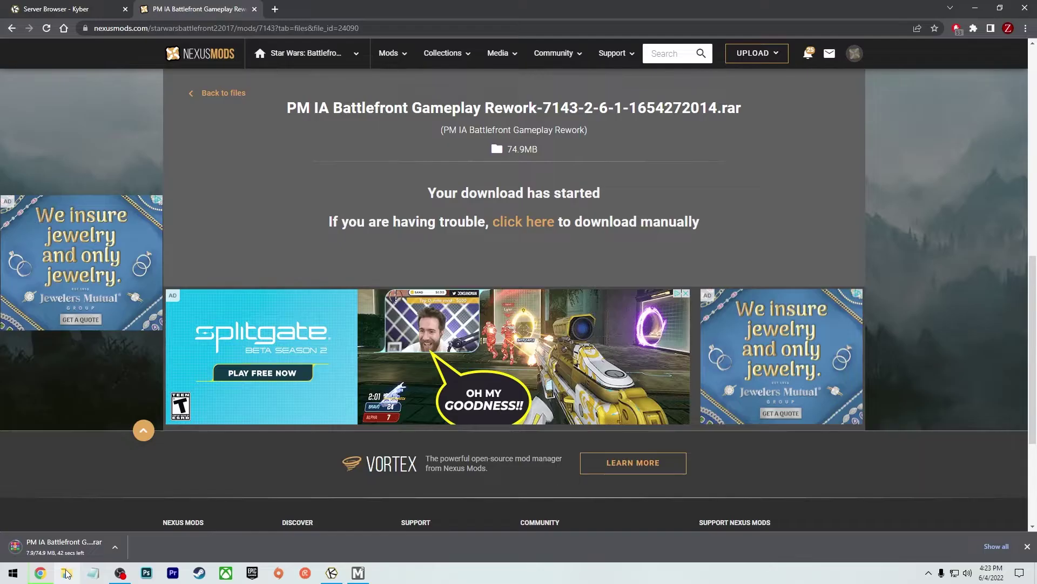
Open the Mods folder inside STAR WARS Battlefront II's Battlefront mods folder in File Explorer.
click(66, 573)
click(397, 259)
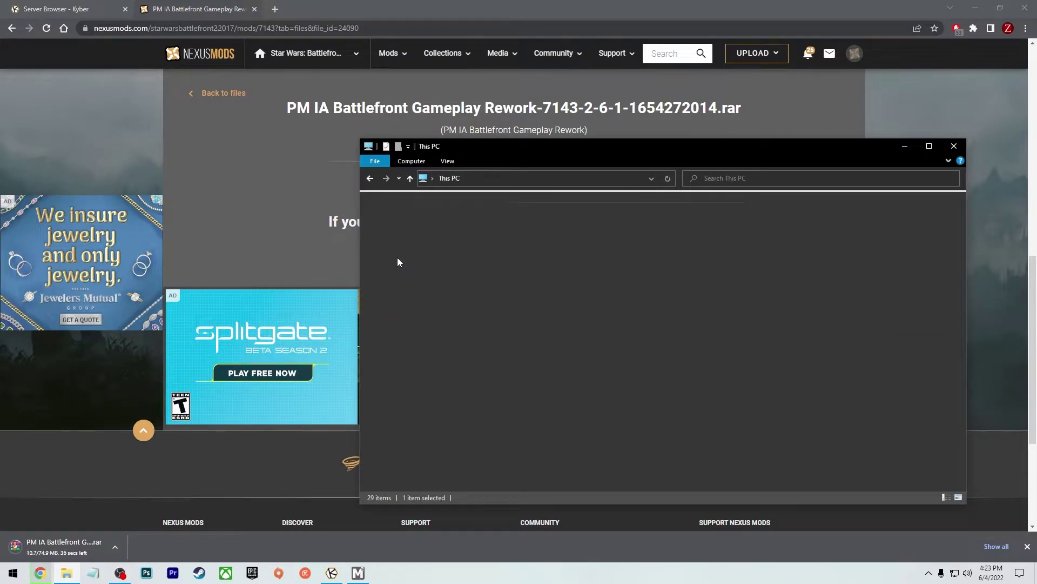
double_click(566, 299)
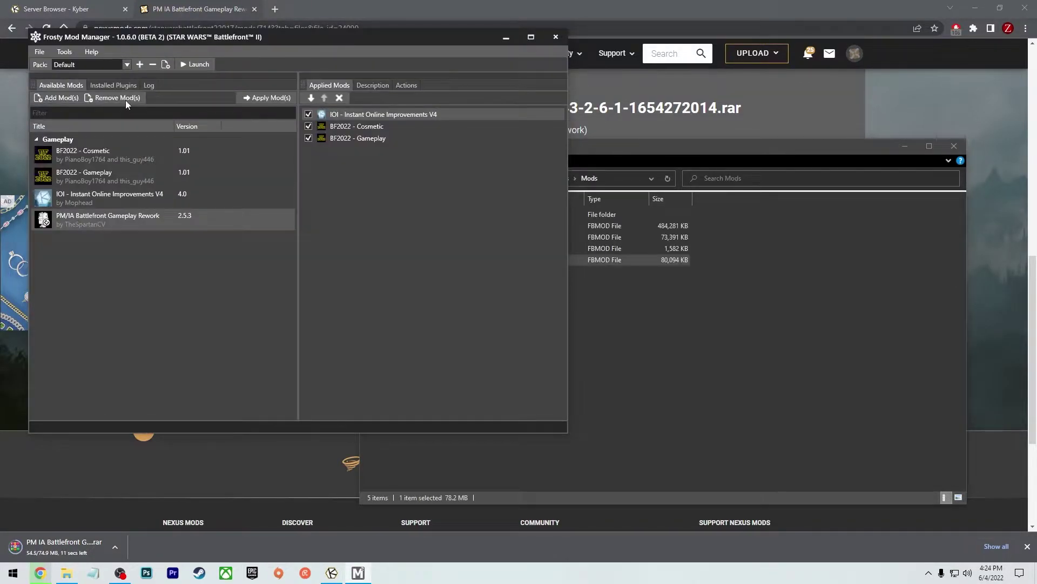
Uninstall the old PM/IA Battlefront Gameplay Rework from Frosty Mod Manager and permanently delete its file from the Mods folder.
click(110, 98)
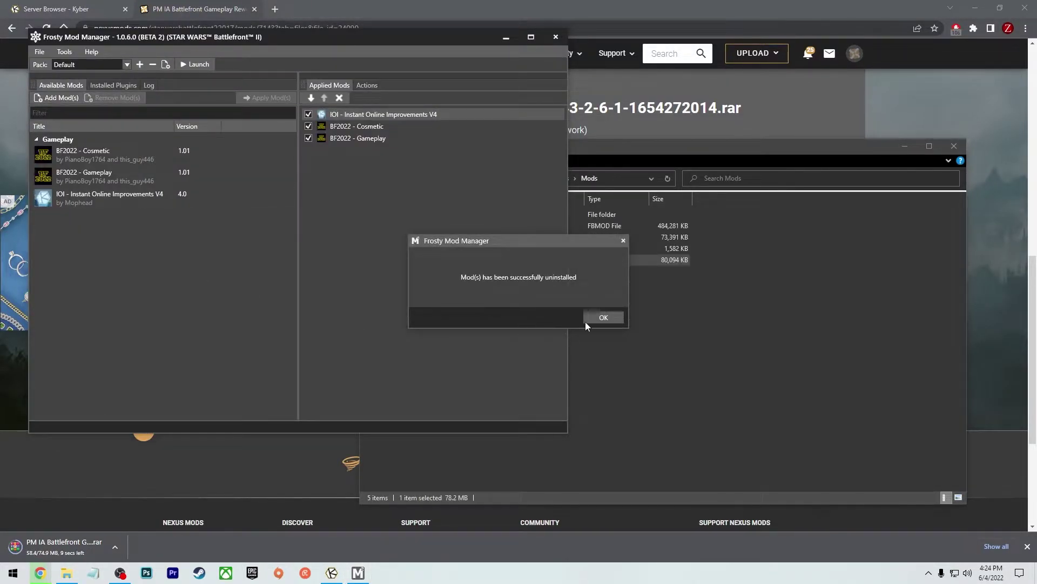
click(598, 316)
click(696, 355)
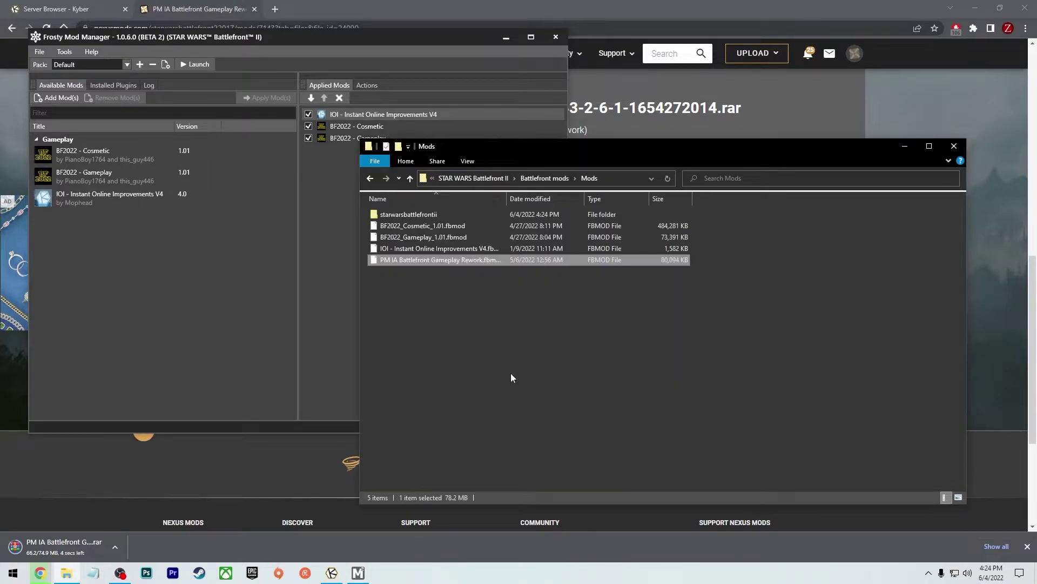
key(shift+Delete)
key(Return)
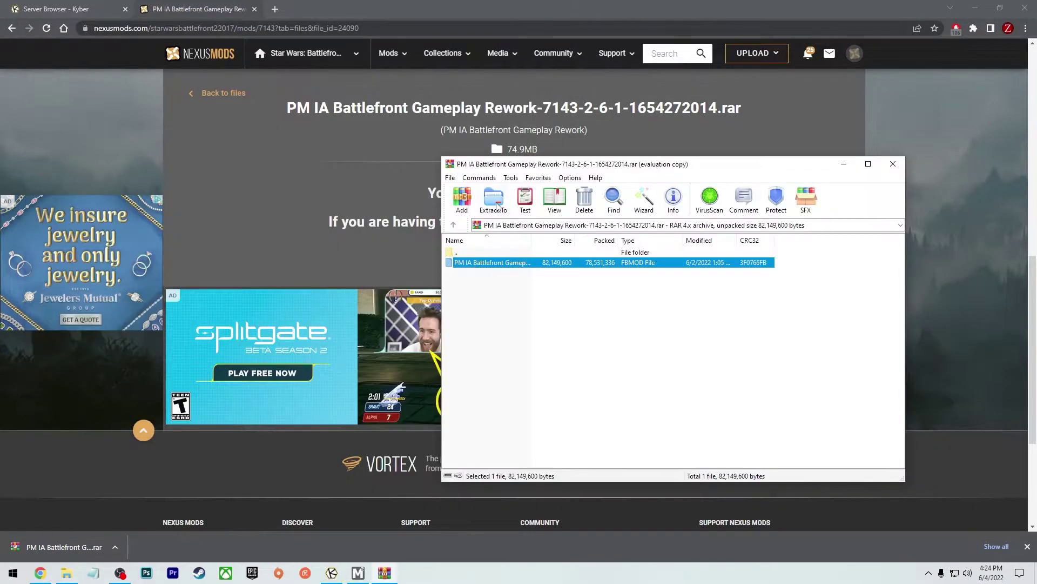
Extract the downloaded PM IA Battlefront Gameplay Rework 2.6.1 mod file into the Battlefront mods\Mods folder and close the archive.
click(497, 203)
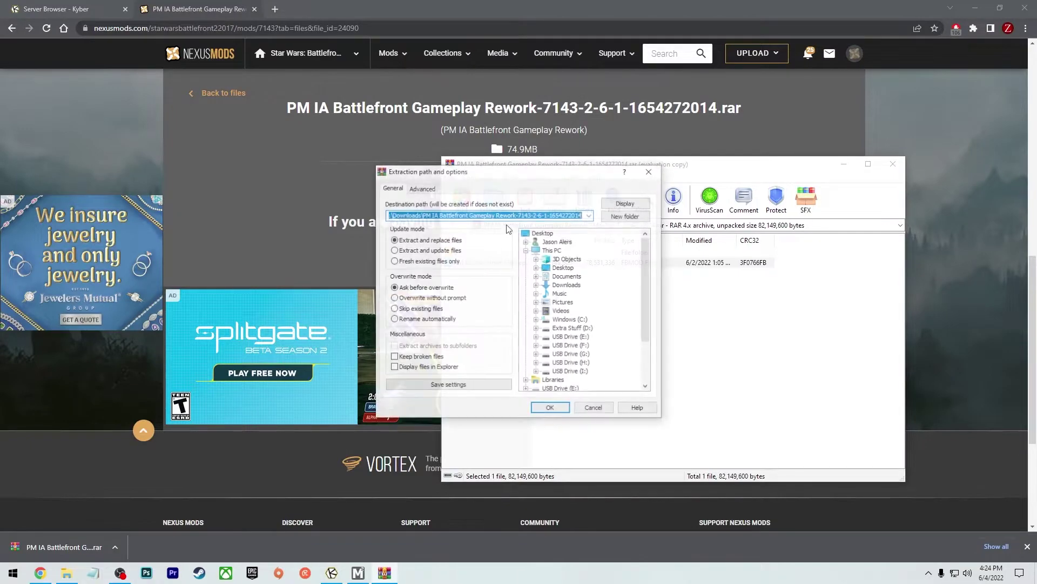
click(589, 216)
click(586, 224)
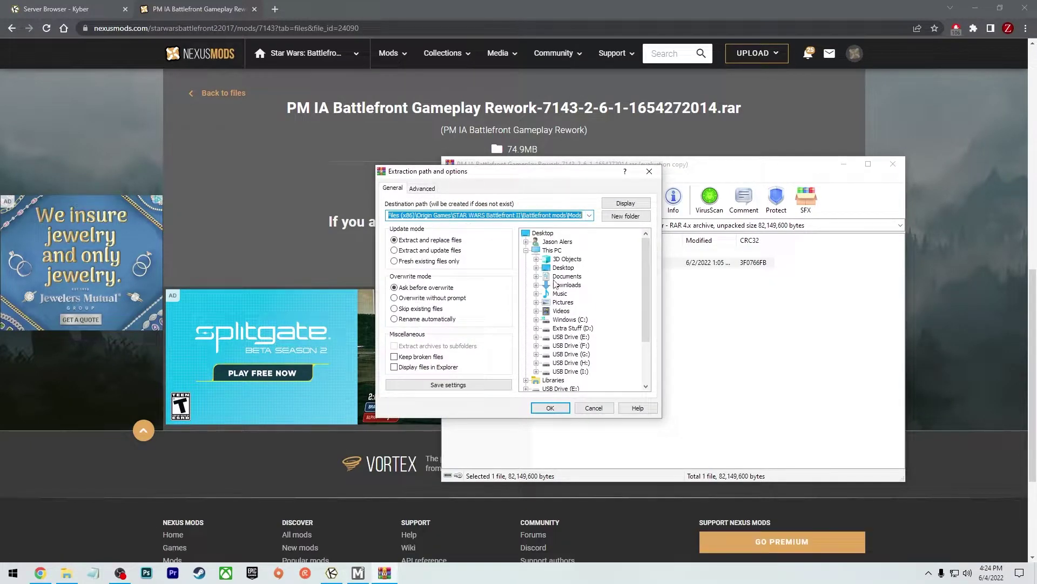
click(550, 408)
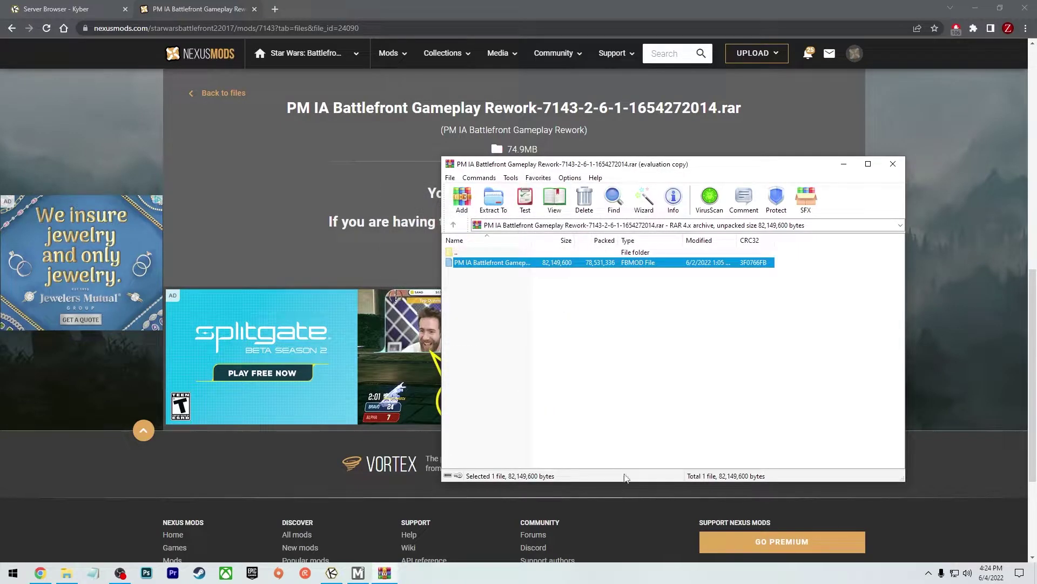
click(892, 165)
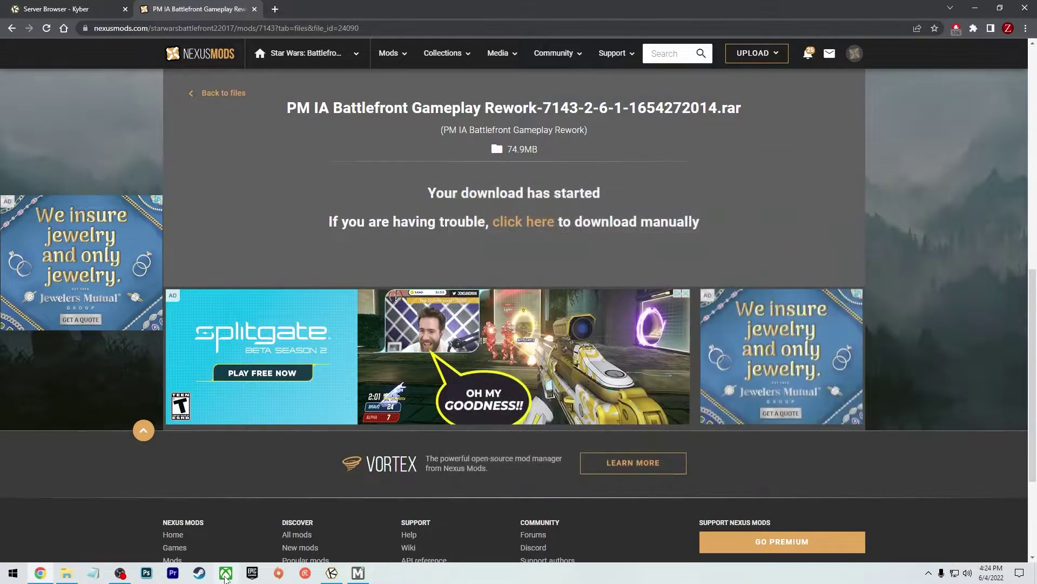
Import the PM IA Battlefront Gameplay Rework file into Frosty Mod Manager and apply the mod to the Default pack.
click(358, 573)
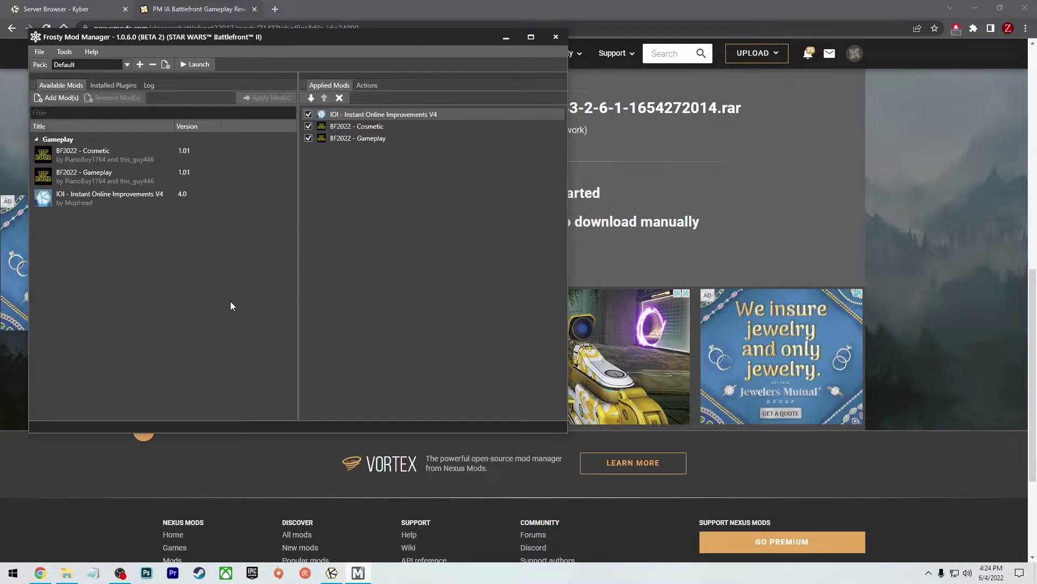
click(49, 99)
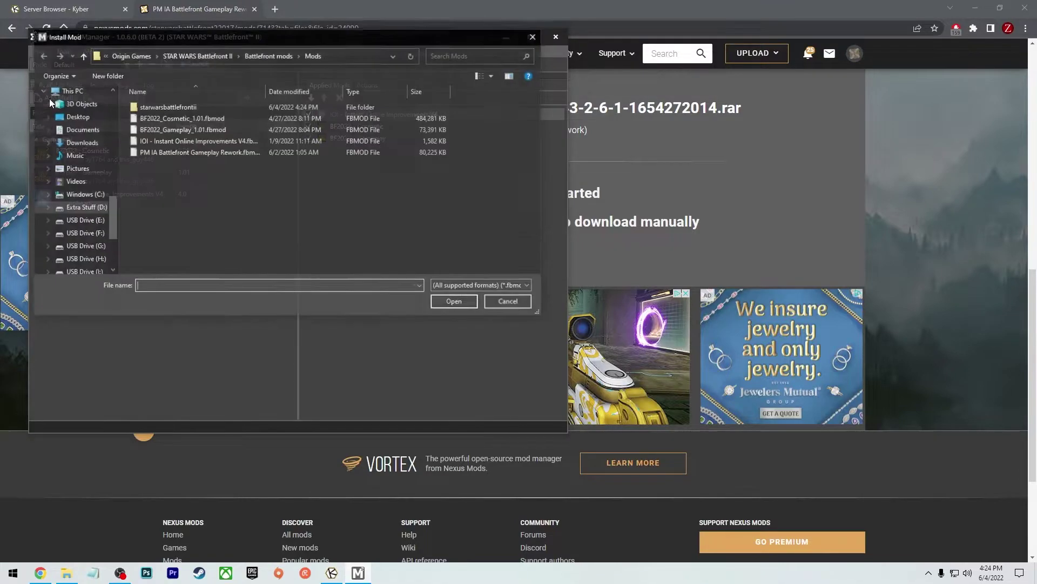
click(162, 153)
click(454, 302)
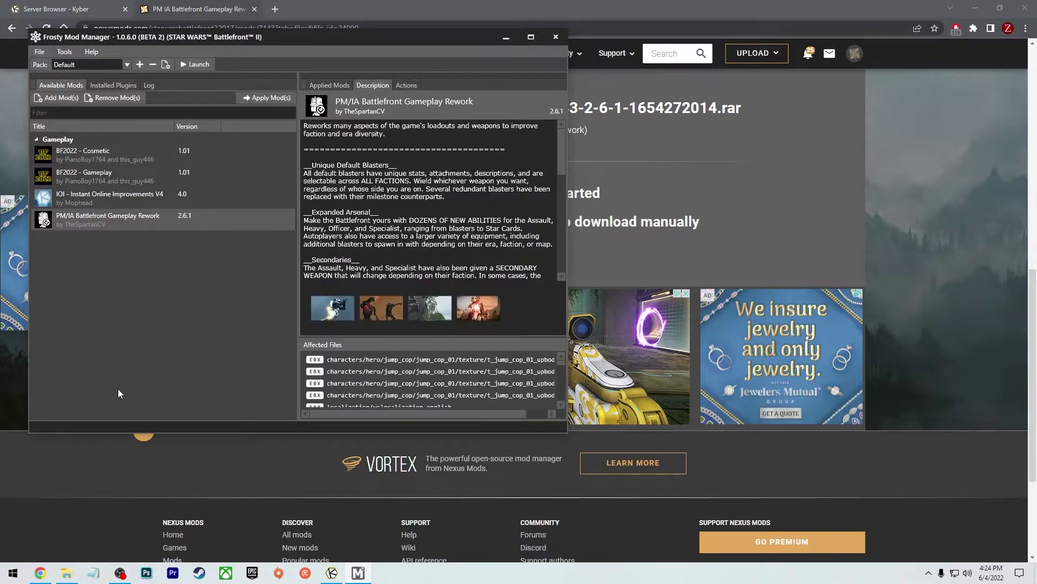
click(330, 85)
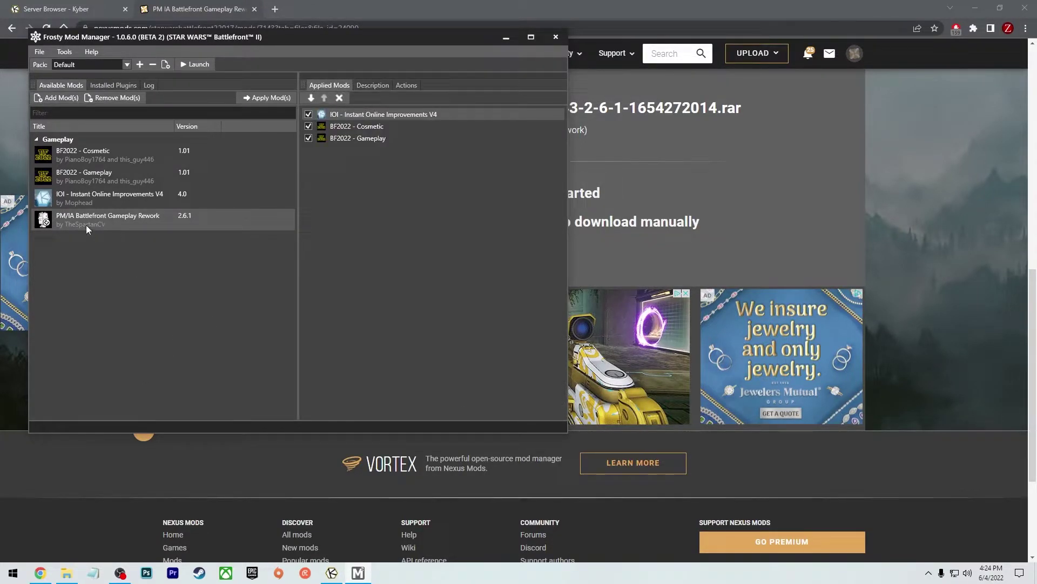
click(266, 97)
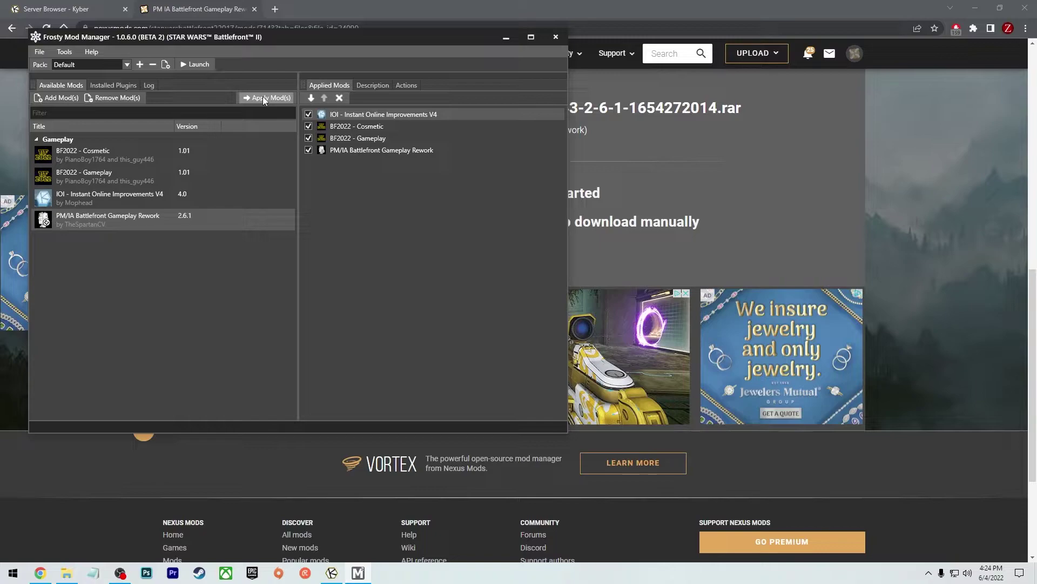
Move PM/IA Battlefront Gameplay Rework to the top of the applied mods, matching Kyber's required load order, and launch the game with this pack.
click(46, 575)
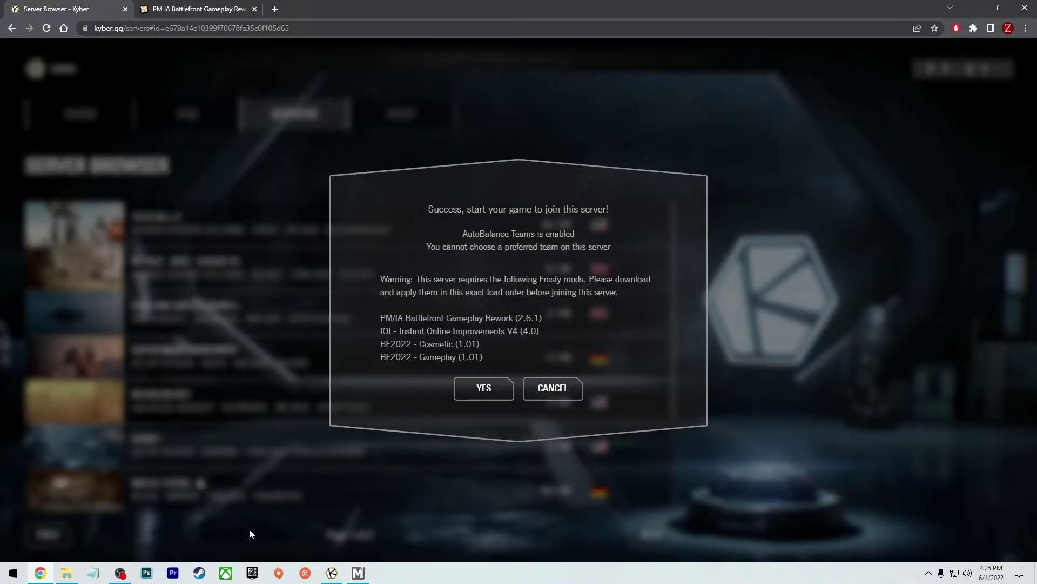
key(alt+Tab)
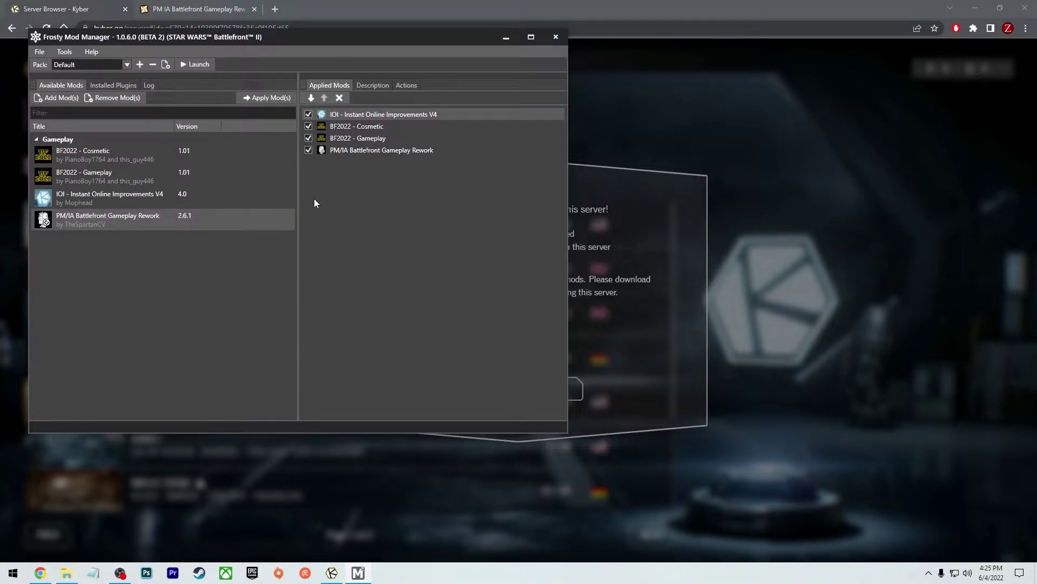
click(338, 150)
click(324, 98)
click(324, 97)
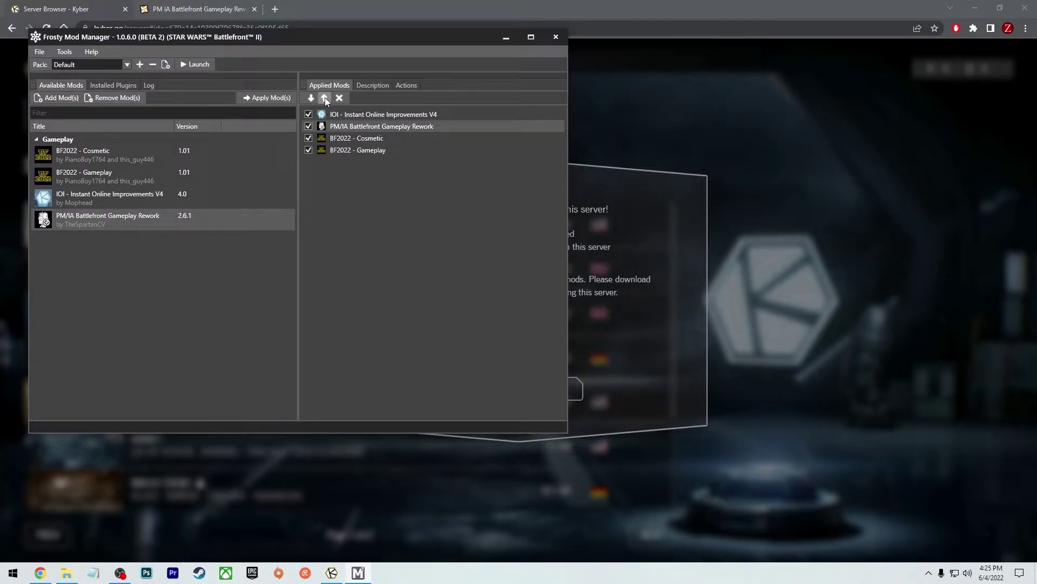
click(324, 97)
click(611, 284)
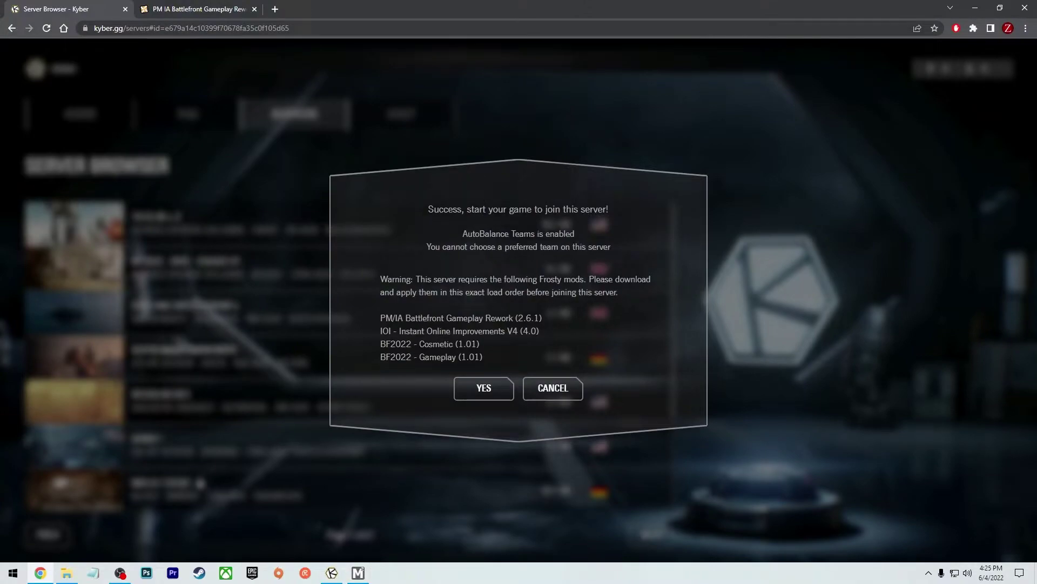
key(alt+Tab)
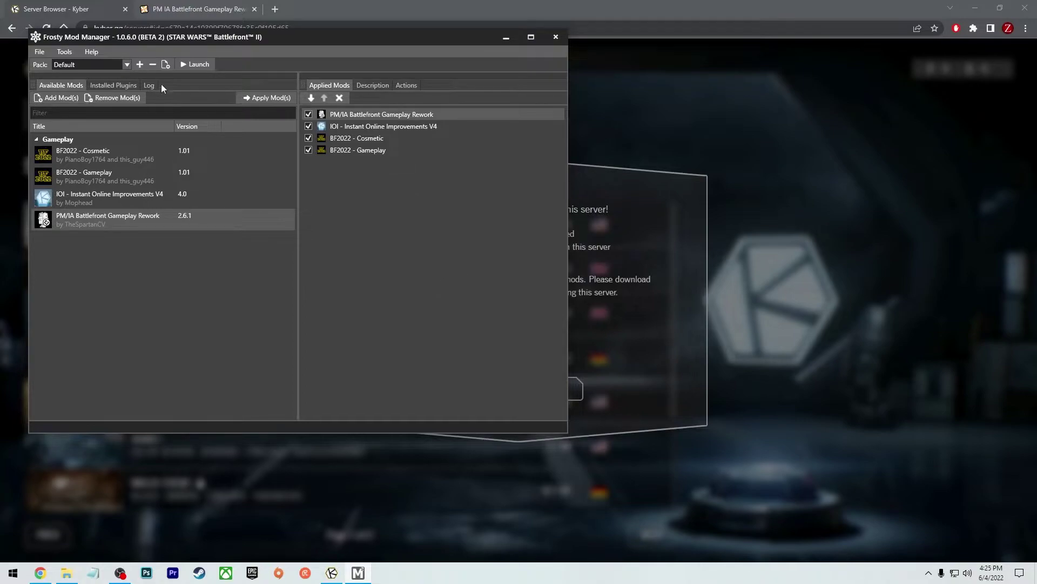
click(190, 63)
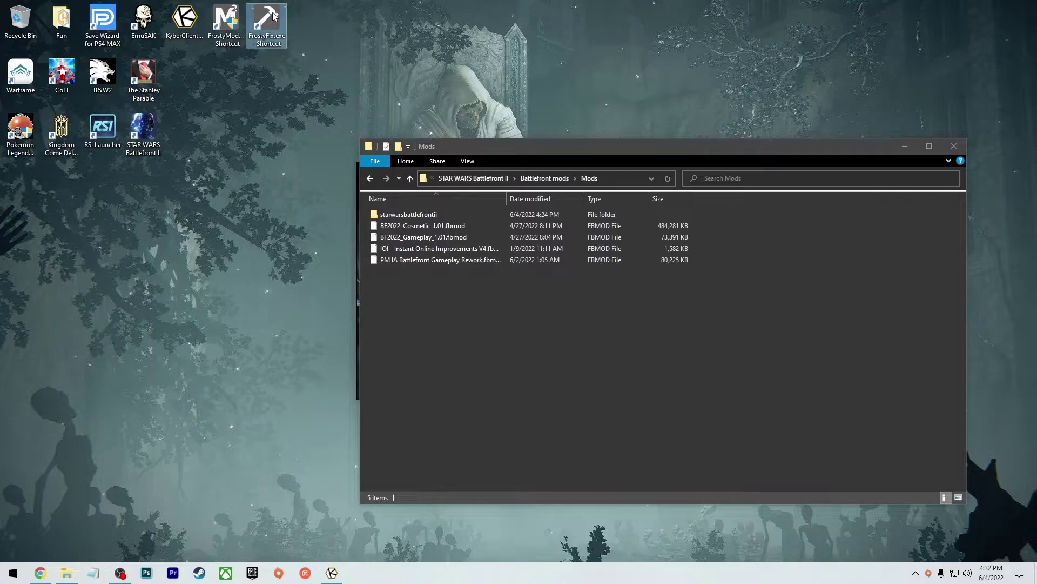
Open FrostyFix from the desktop, choose Star Wars: Battlefront II as the game and launch it with mods enabled.
double_click(274, 17)
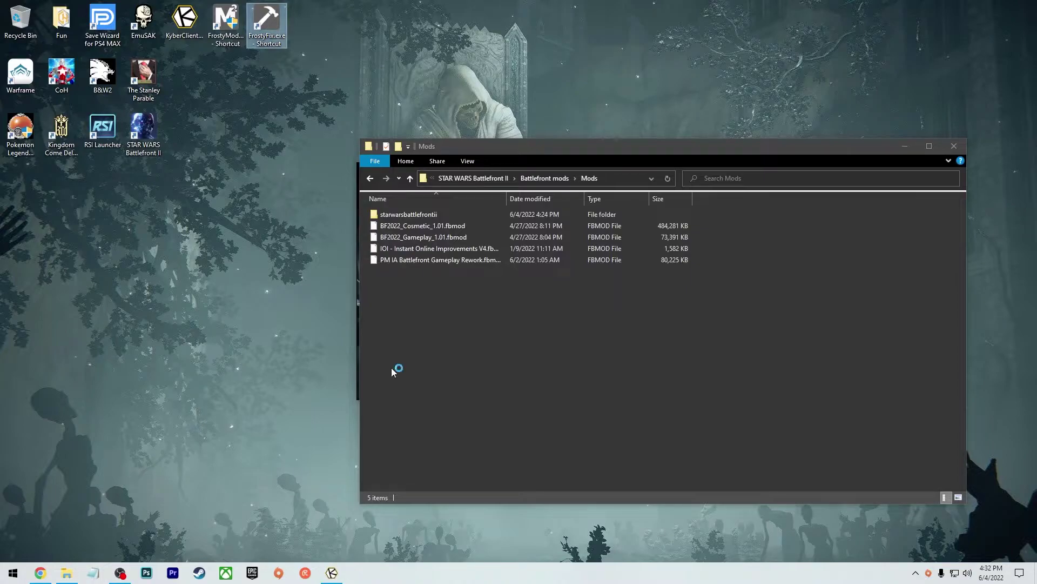
click(436, 249)
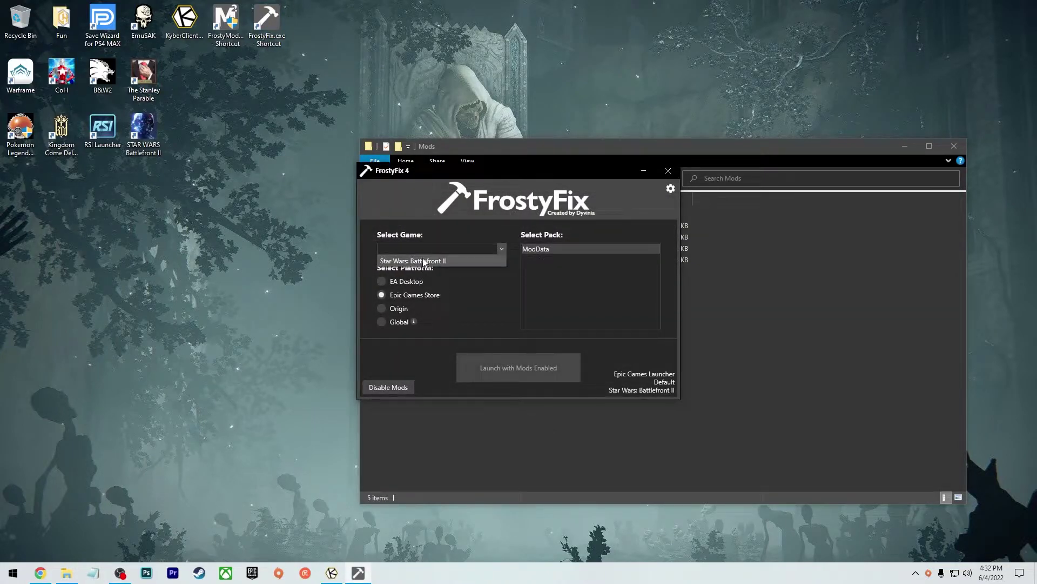
click(422, 261)
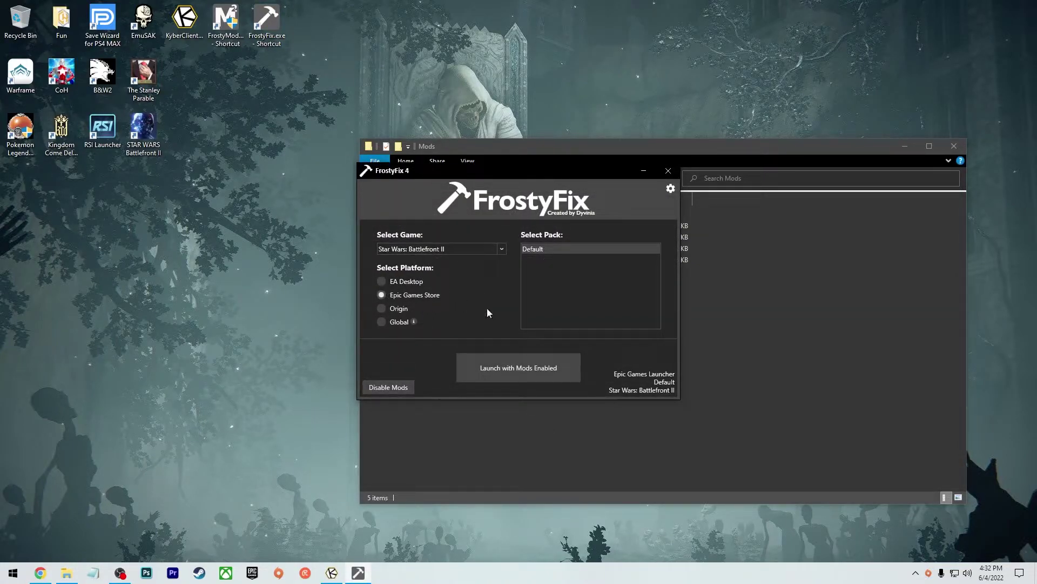
click(510, 368)
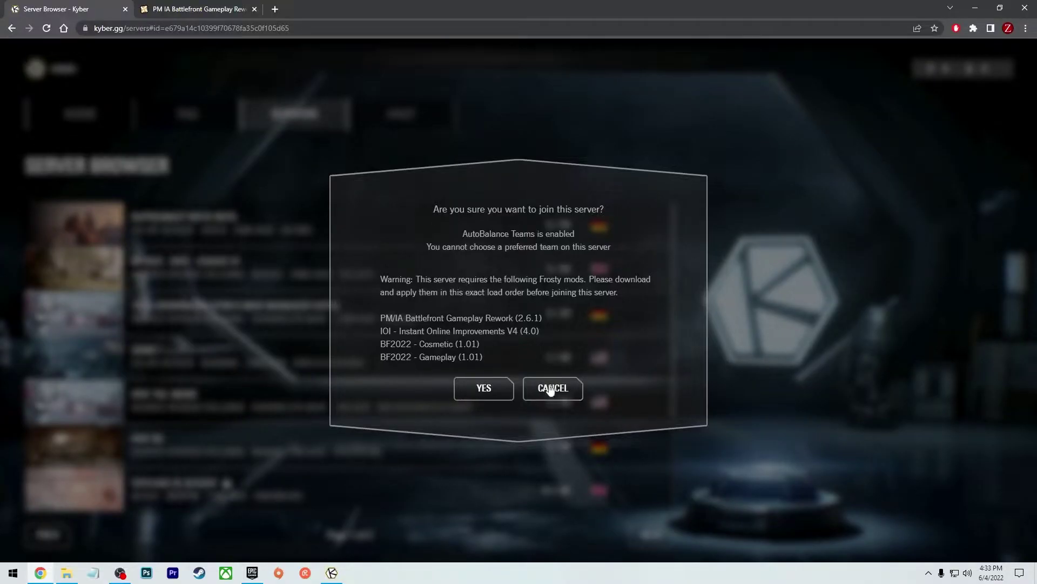
Reselect the BF2022 modded server in Kyber, confirm joining it, and start STAR WARS Battlefront II from the Epic Games Launcher.
click(550, 390)
click(641, 265)
click(483, 399)
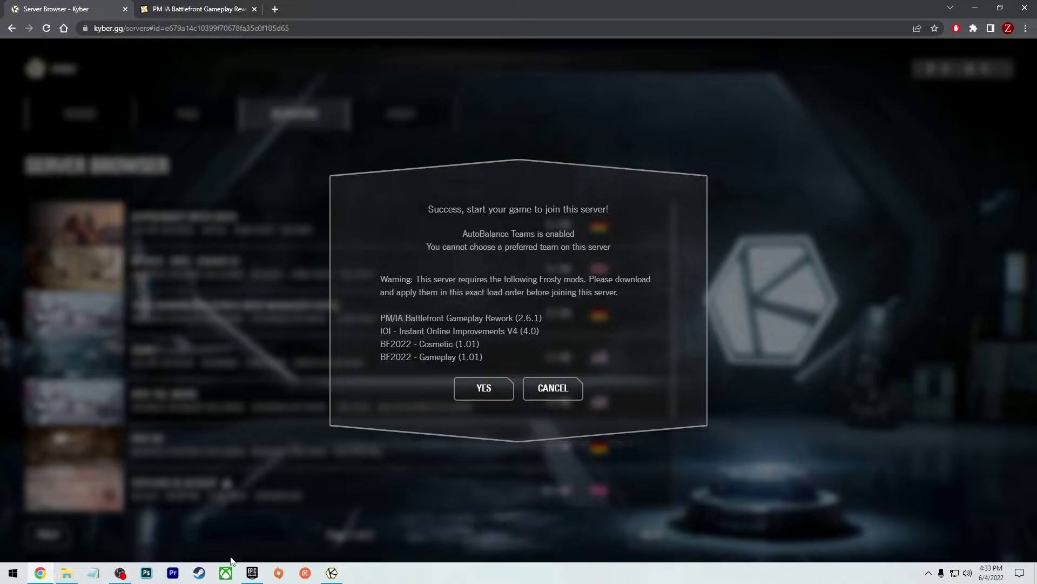
click(252, 572)
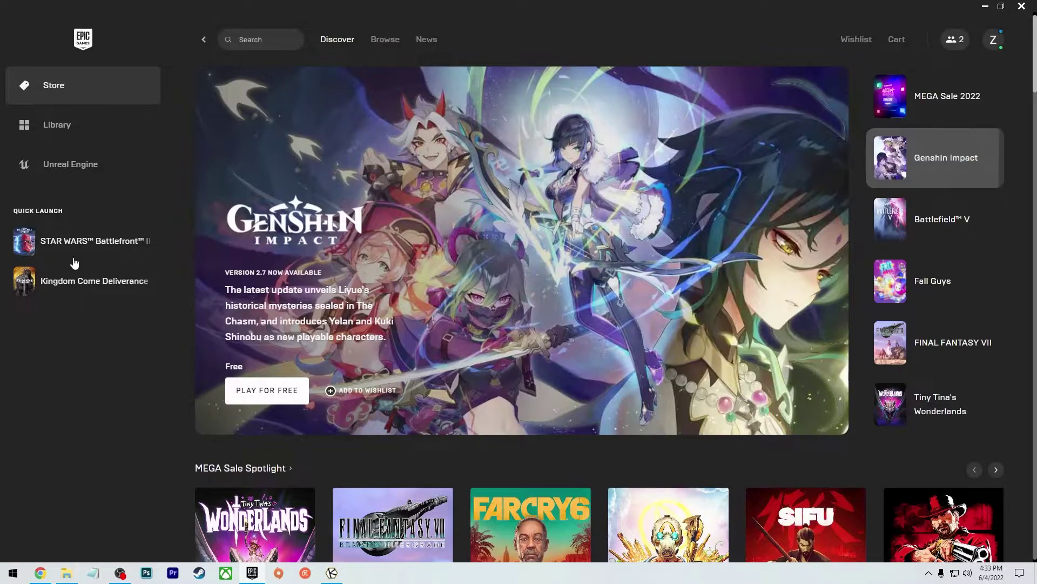
click(63, 248)
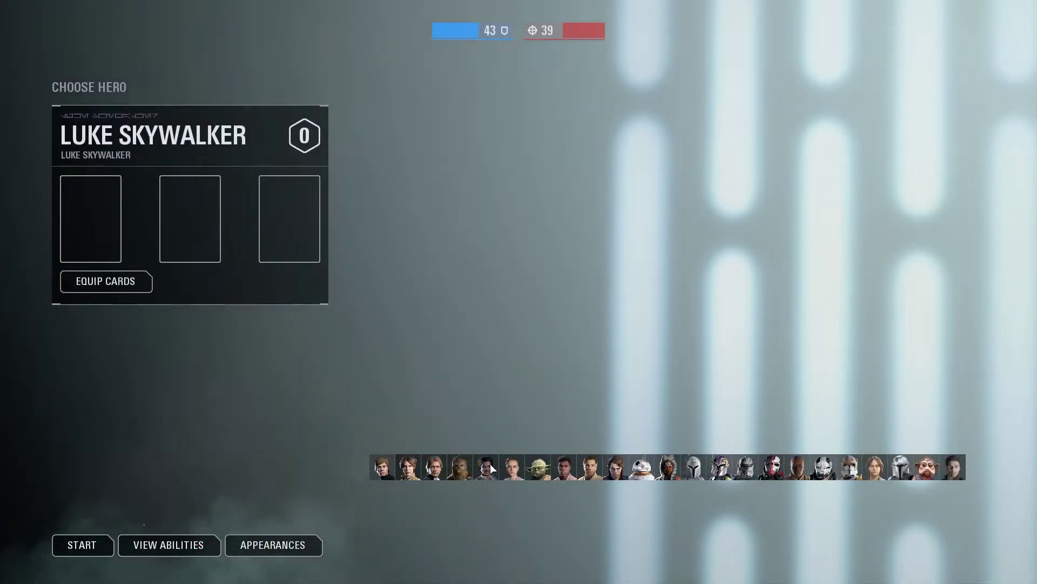
Spawn into the match as the hero Ahsoka Tano and run through the mine tunnels past the teammate.
click(668, 466)
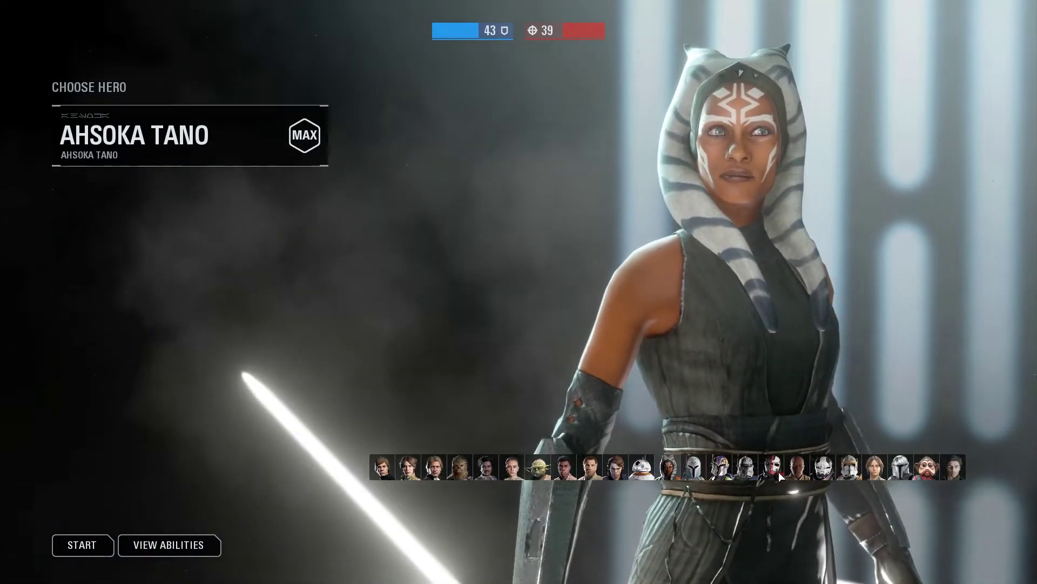
click(73, 536)
key(w)
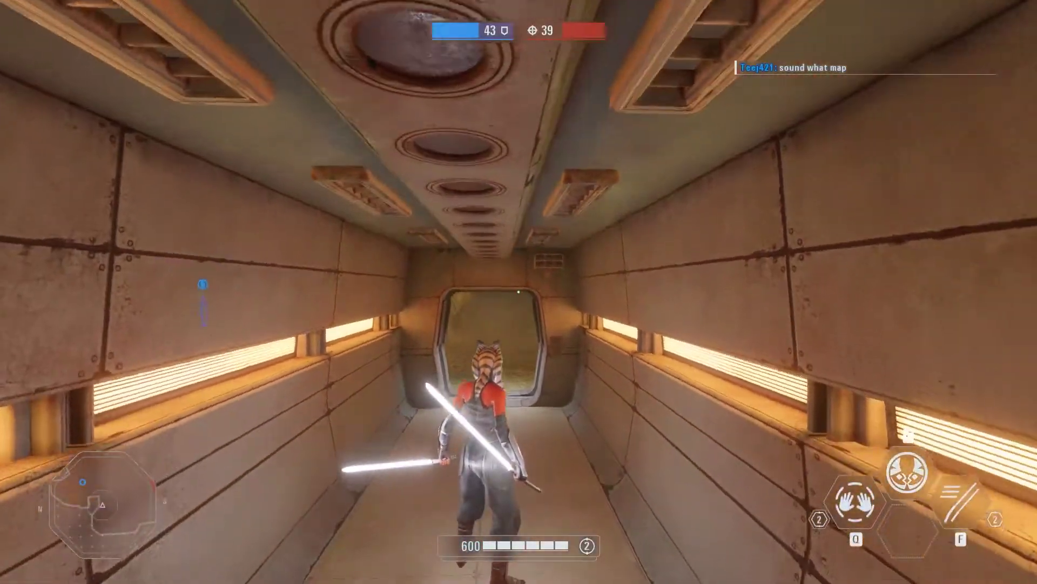
key(w)
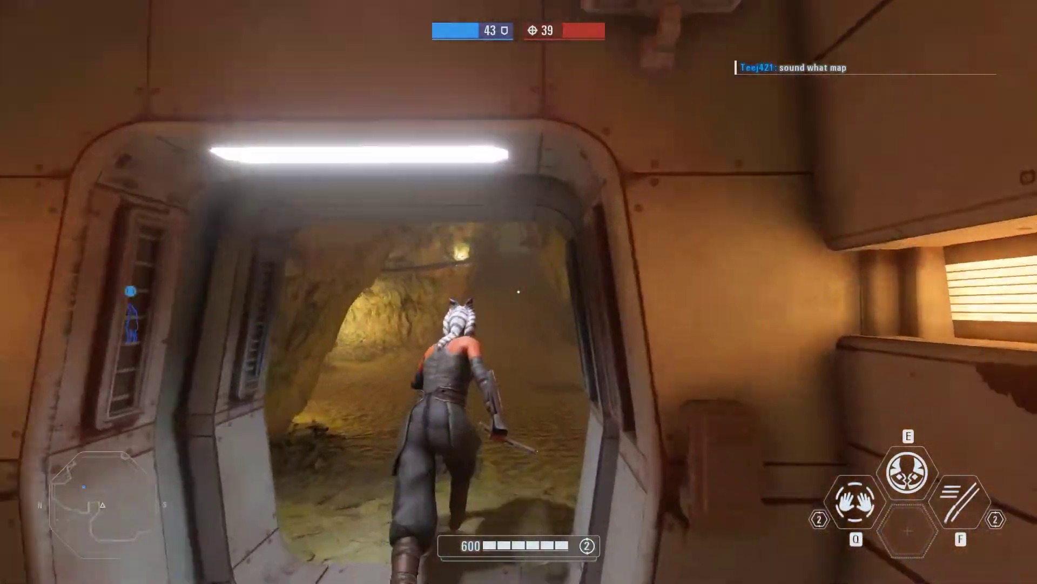
key(w)
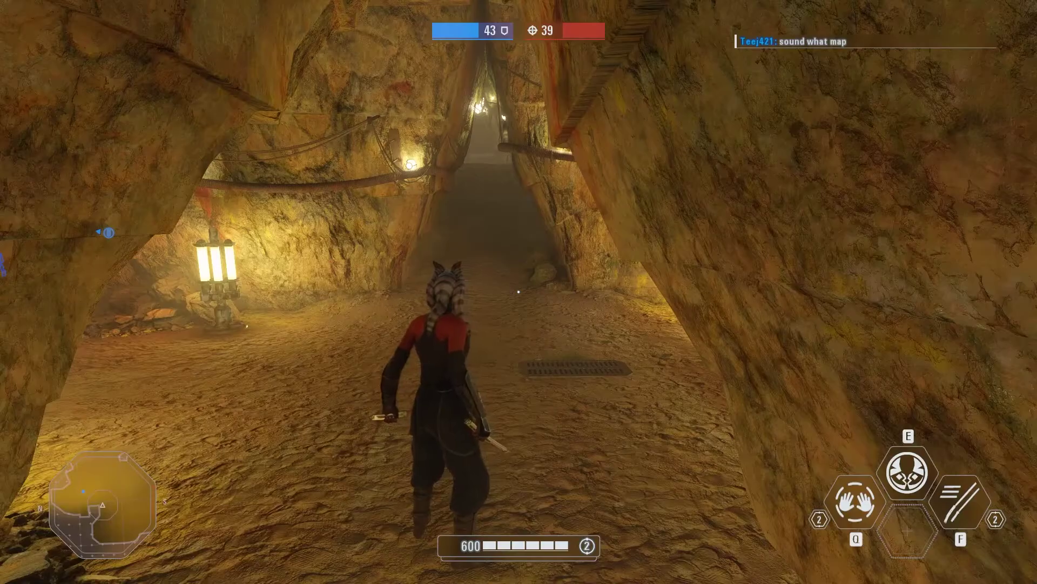
key(w)
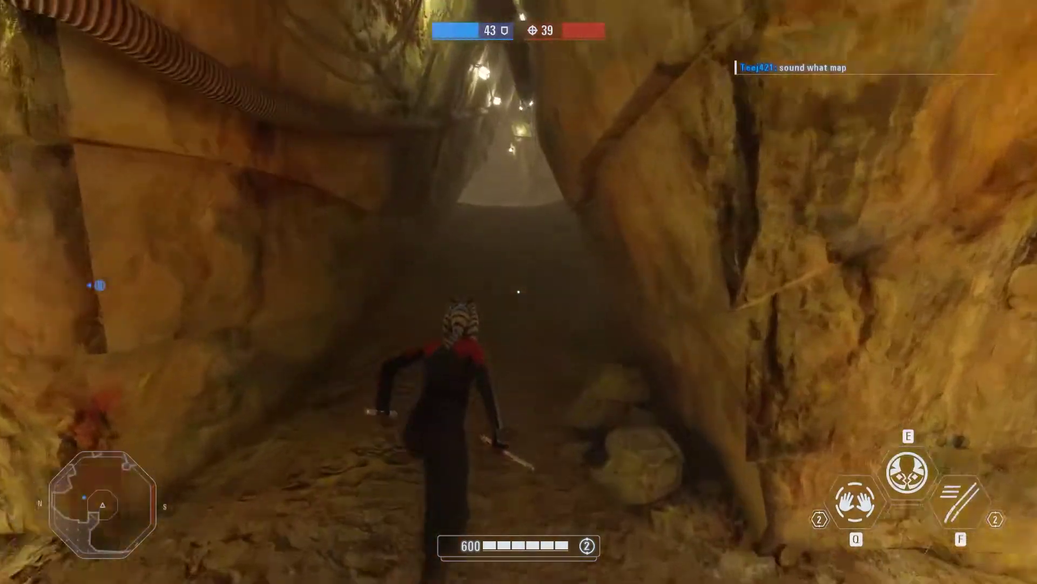
key(w)
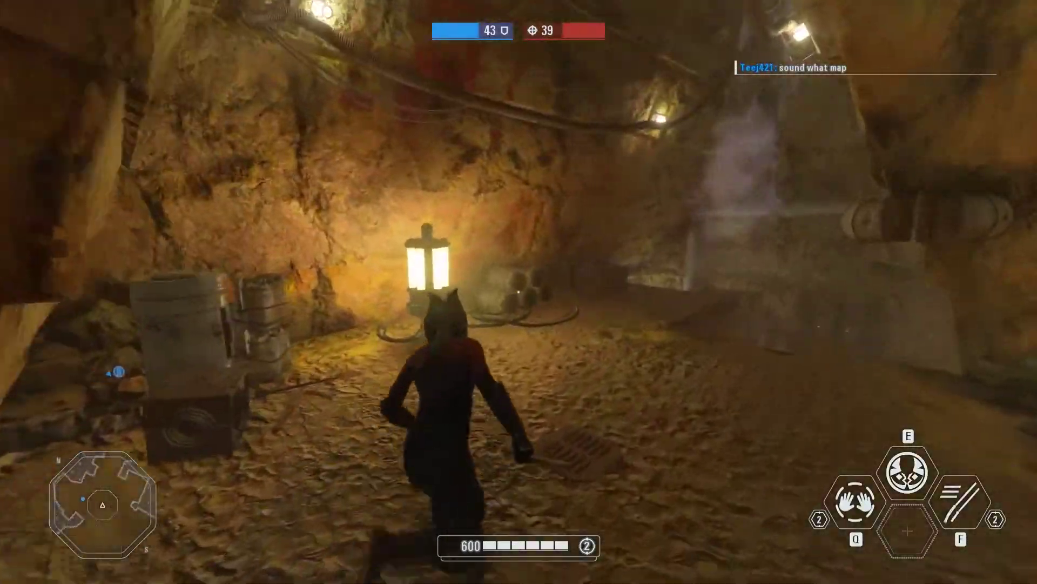
key(w)
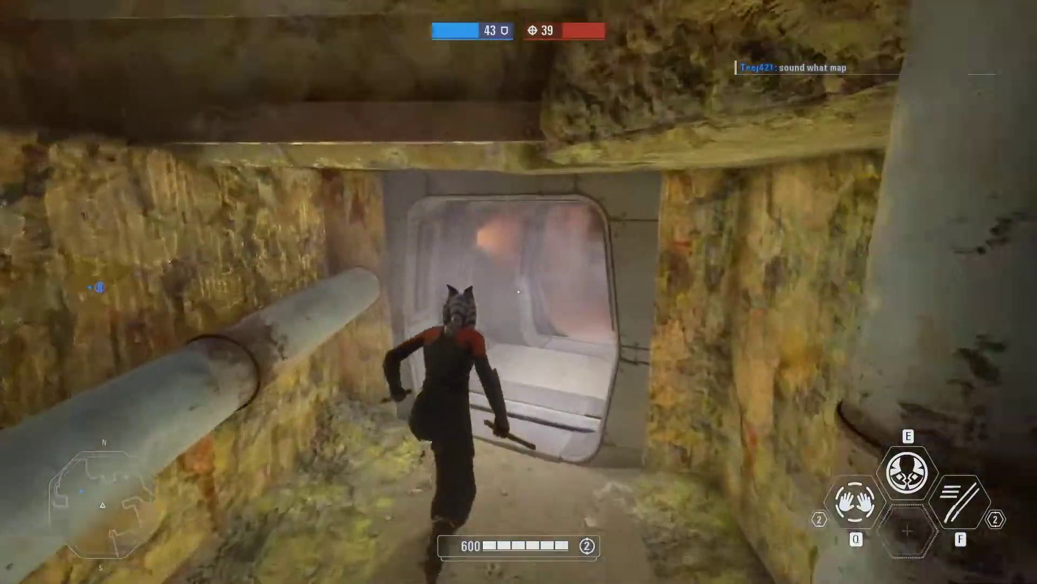
key(w)
key(space)
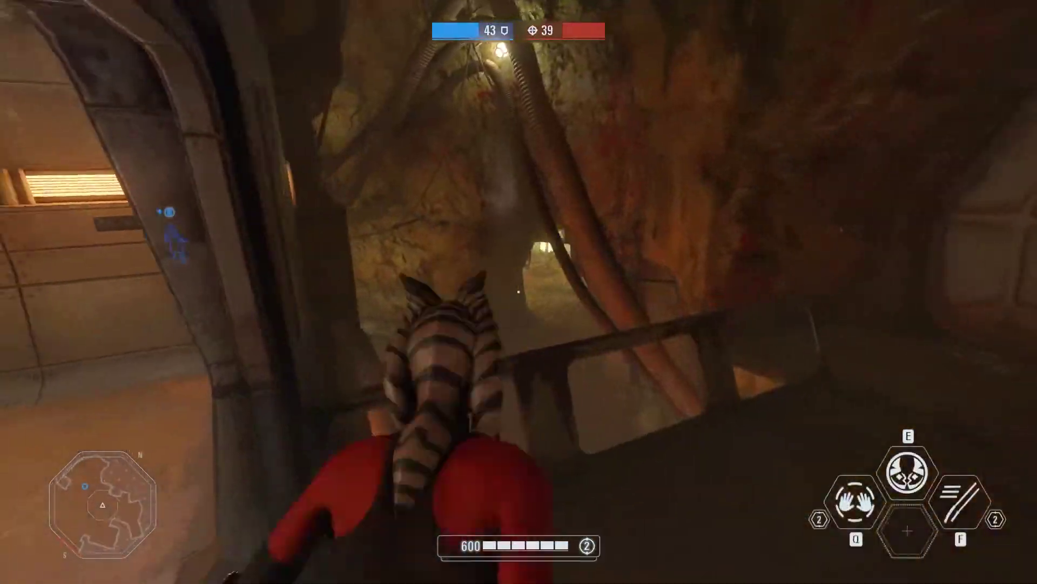
key(w)
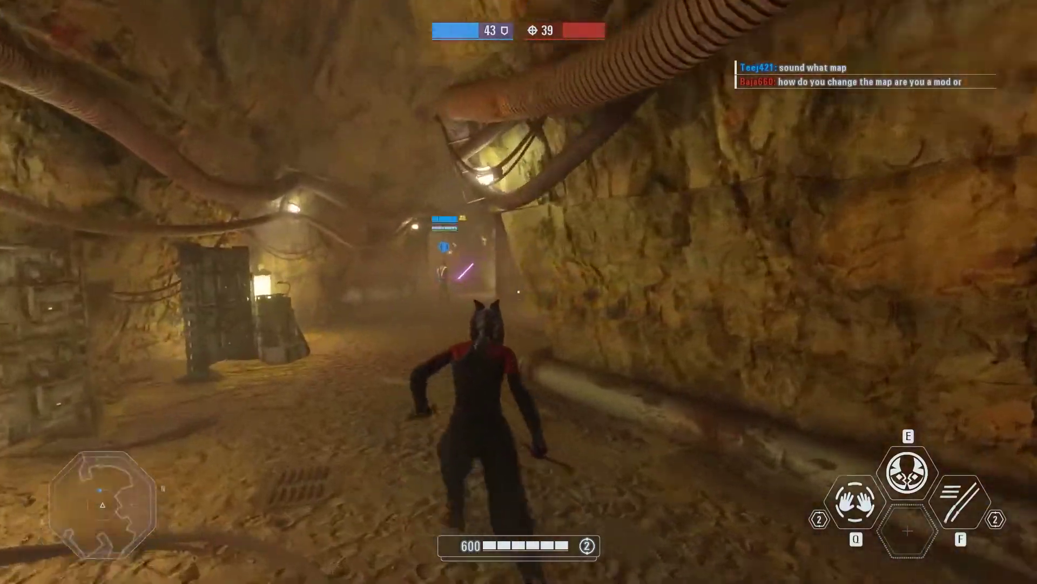
key(w)
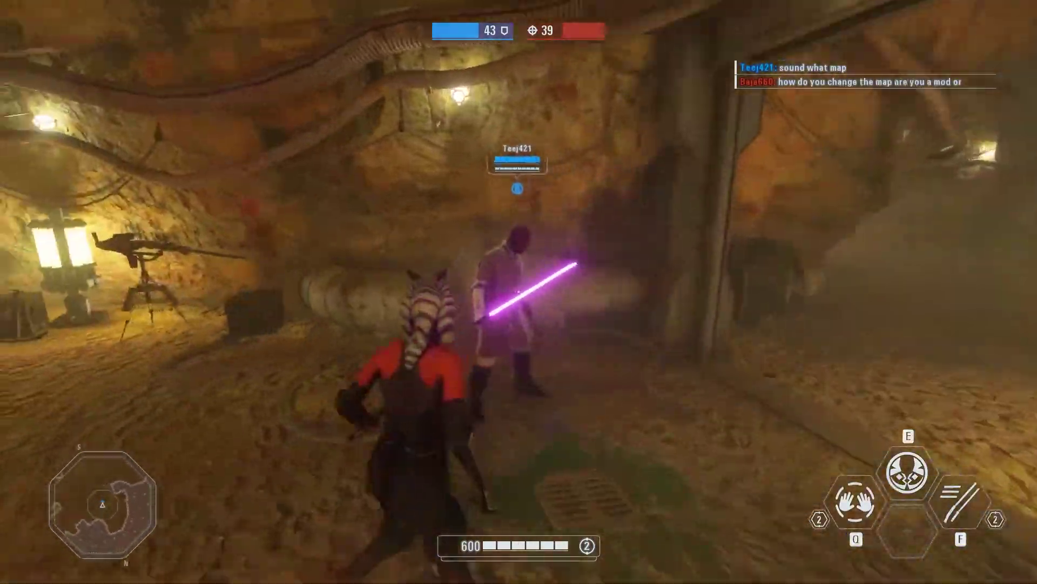
key(w)
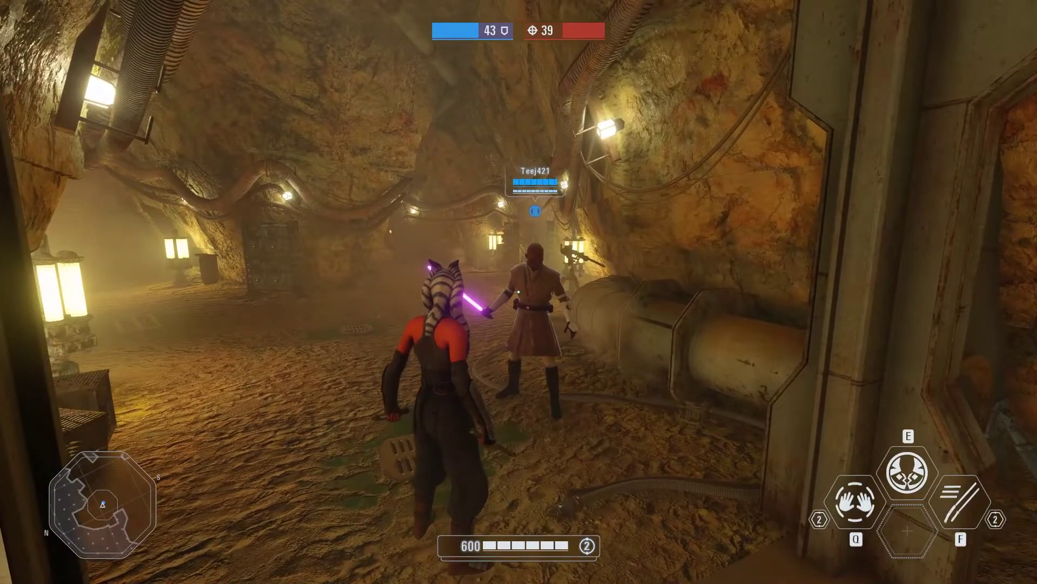
key(w)
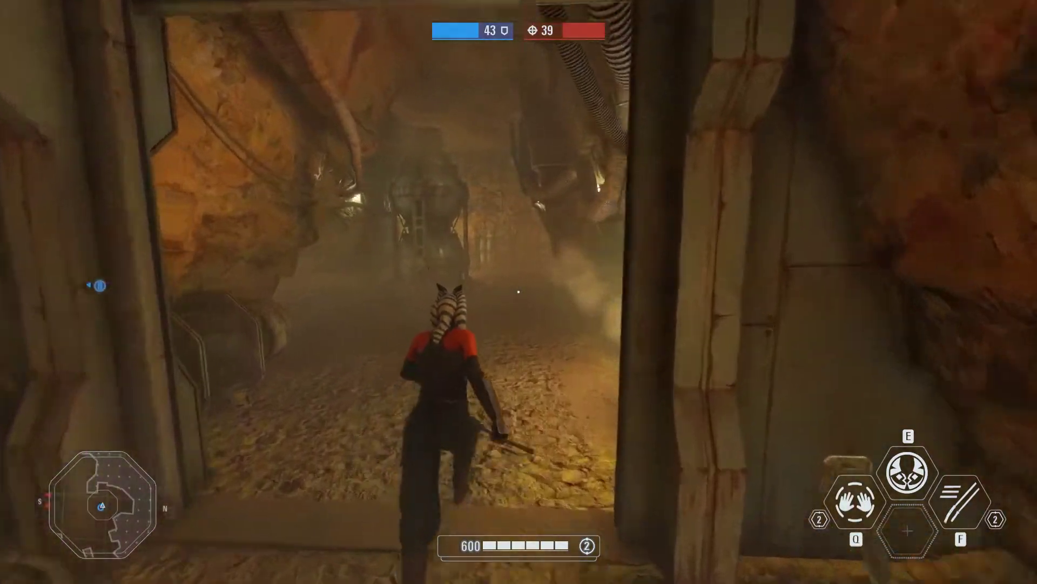
key(w)
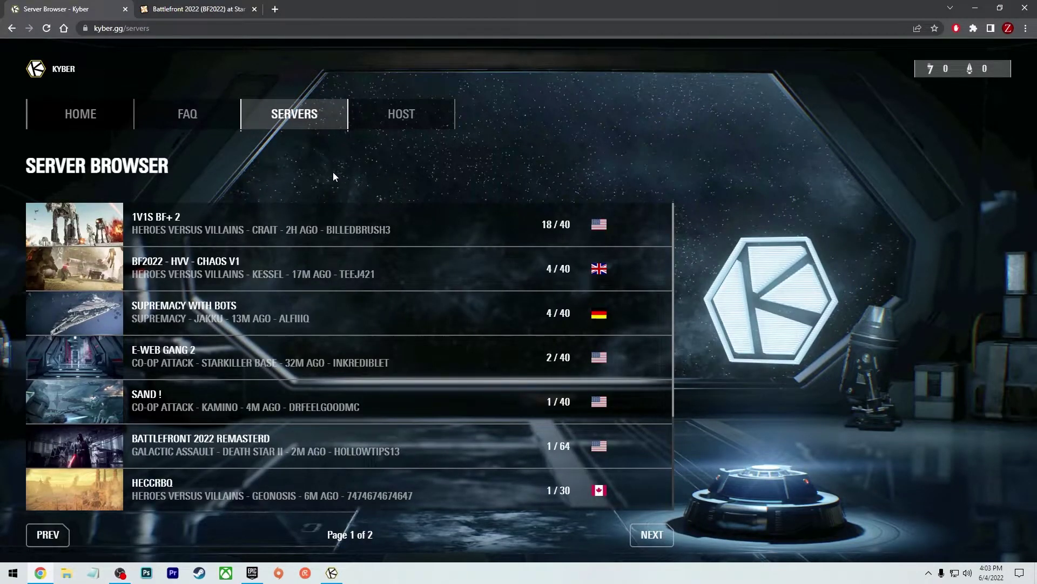
Host a Kyber server named Test123 with the Co-op Attack mode on Geonosis and no password.
click(400, 120)
click(385, 245)
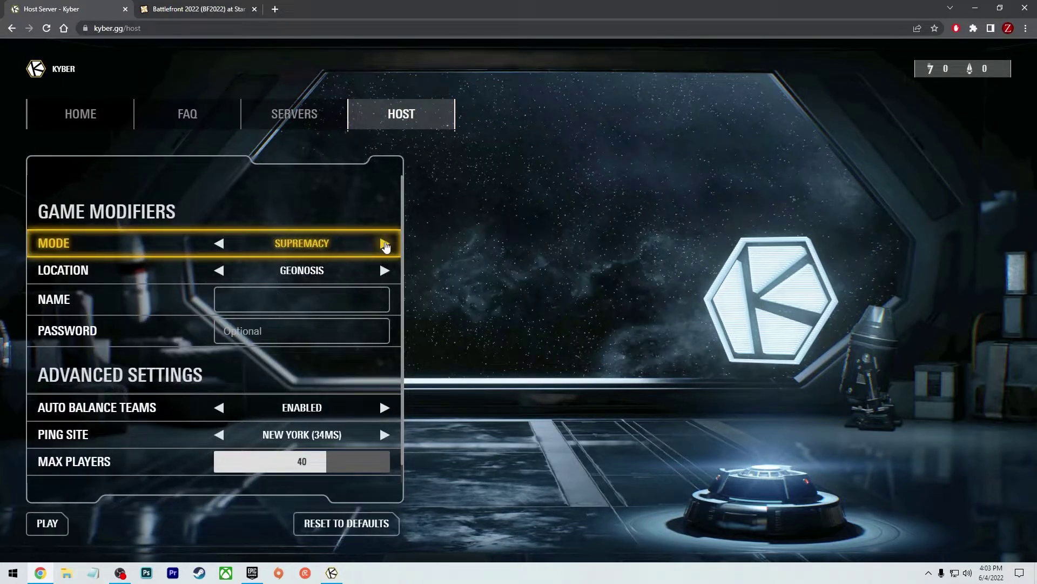
click(385, 245)
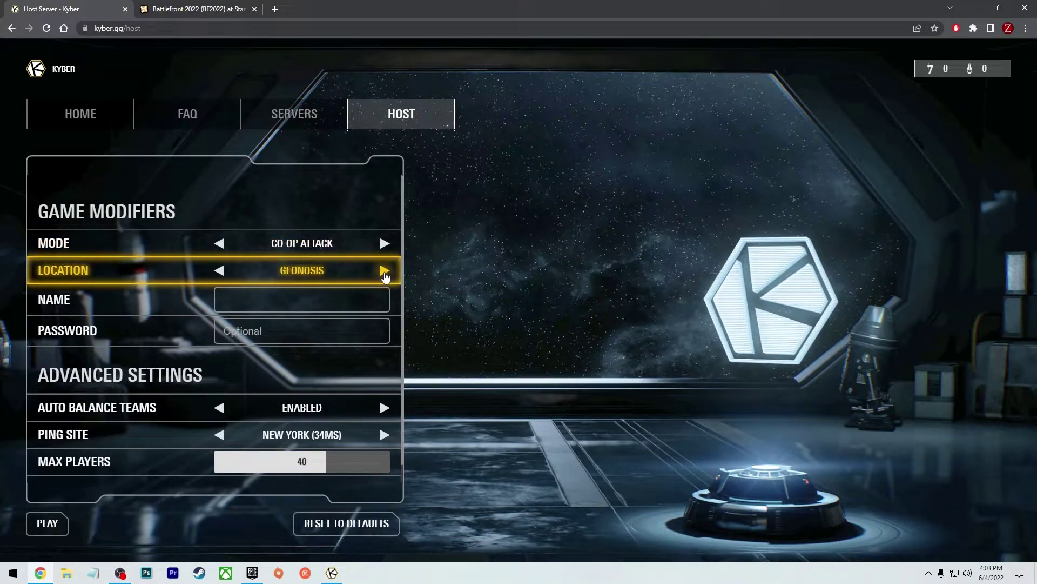
click(385, 271)
click(219, 270)
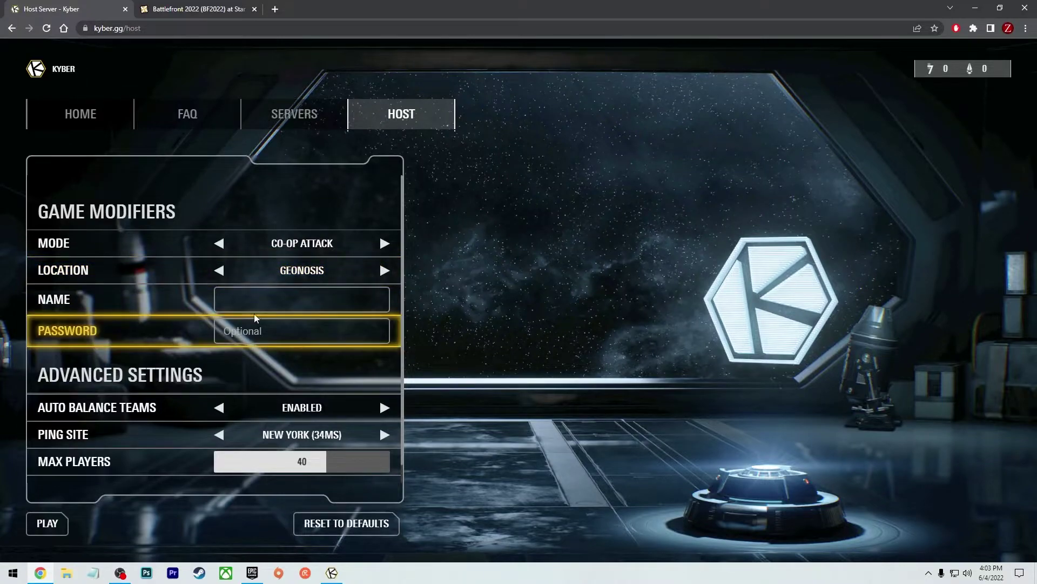
click(257, 305)
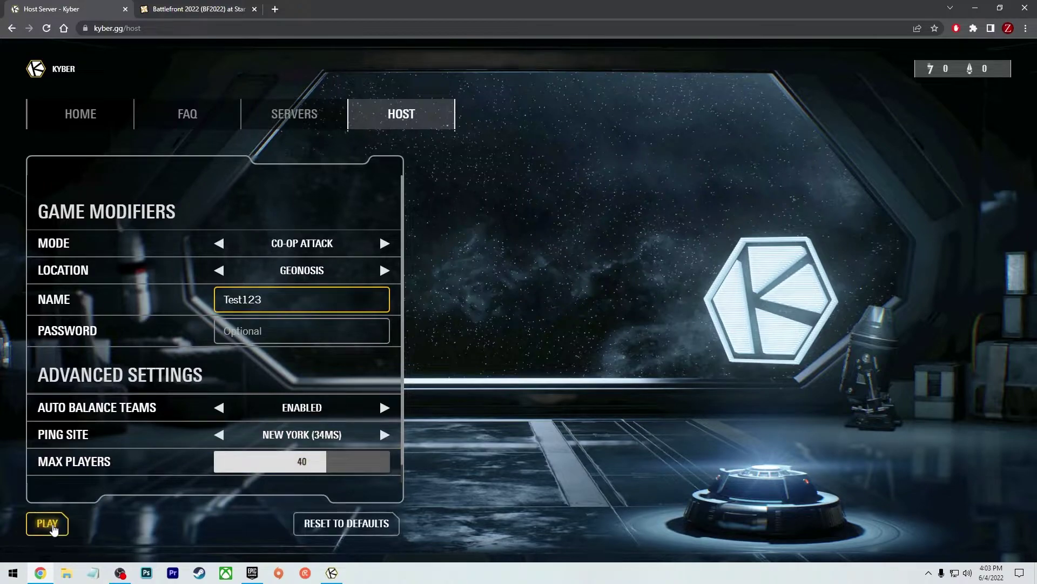
click(54, 530)
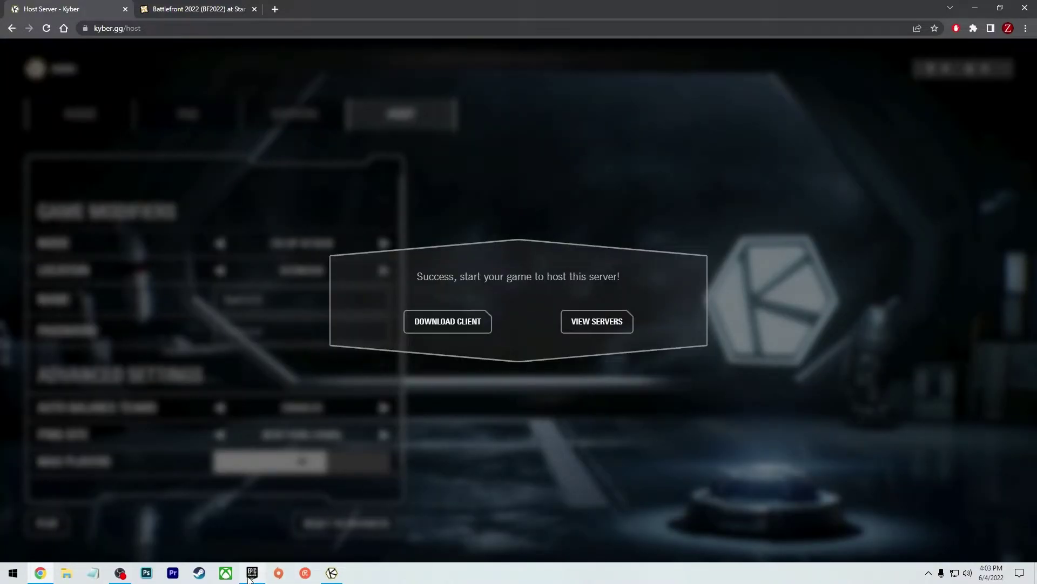
Start STAR WARS Battlefront II from the Epic Games Launcher, switch back to Kyber's host page and dismiss its hosting dialog.
click(252, 572)
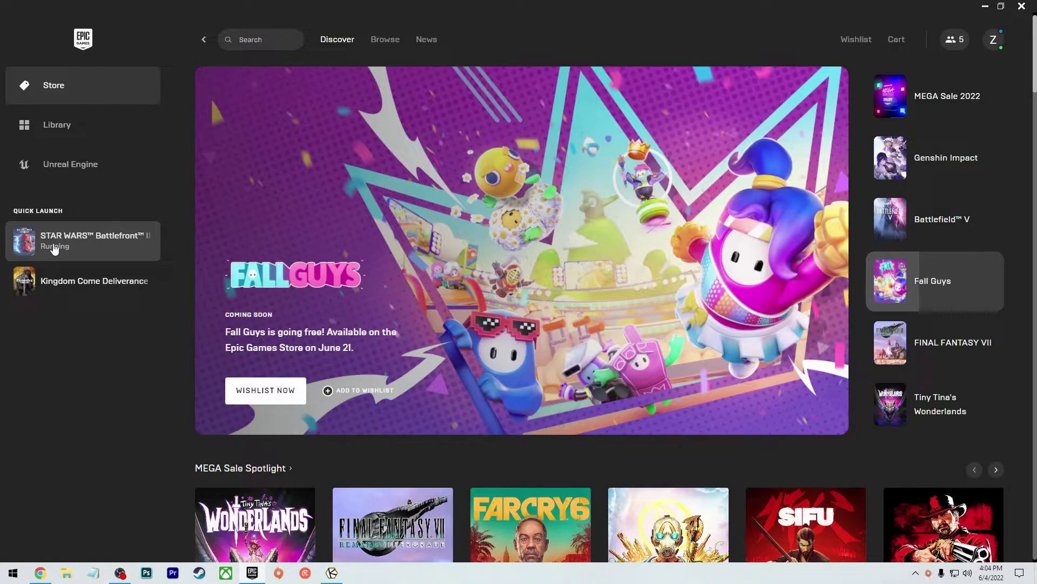
click(54, 247)
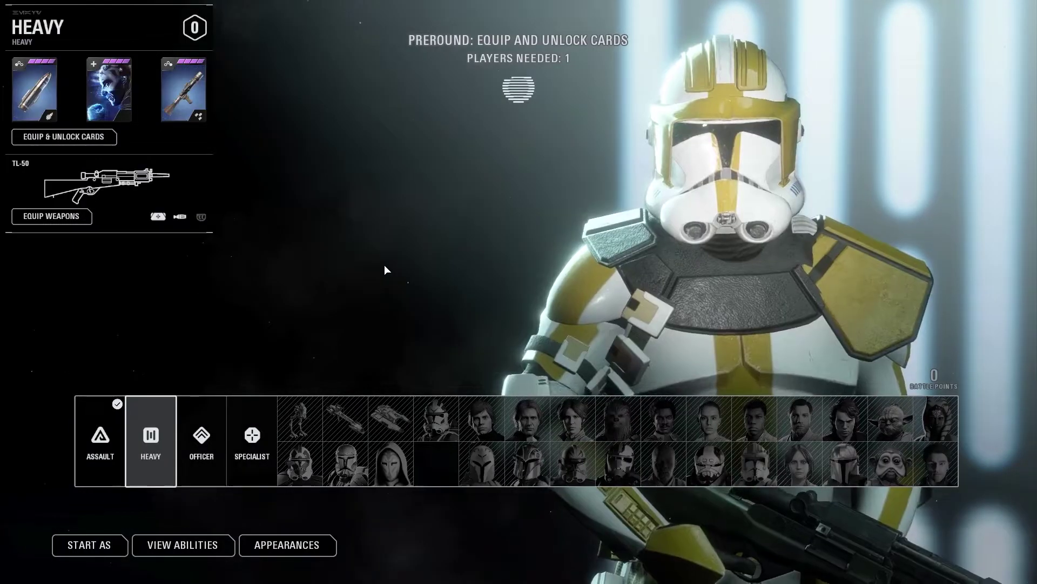
key(alt+Tab)
key(alt+Tab)
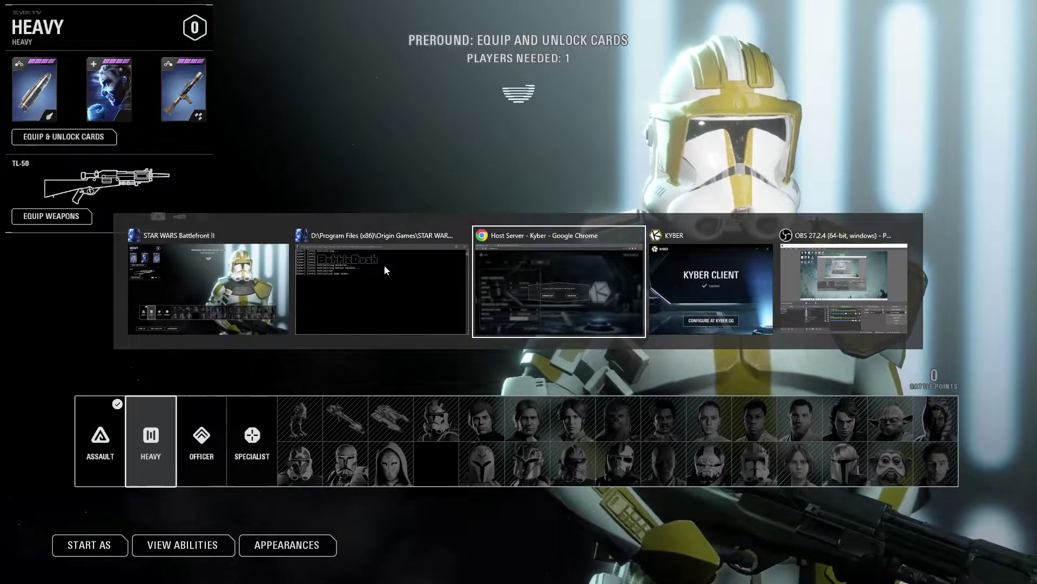
click(560, 460)
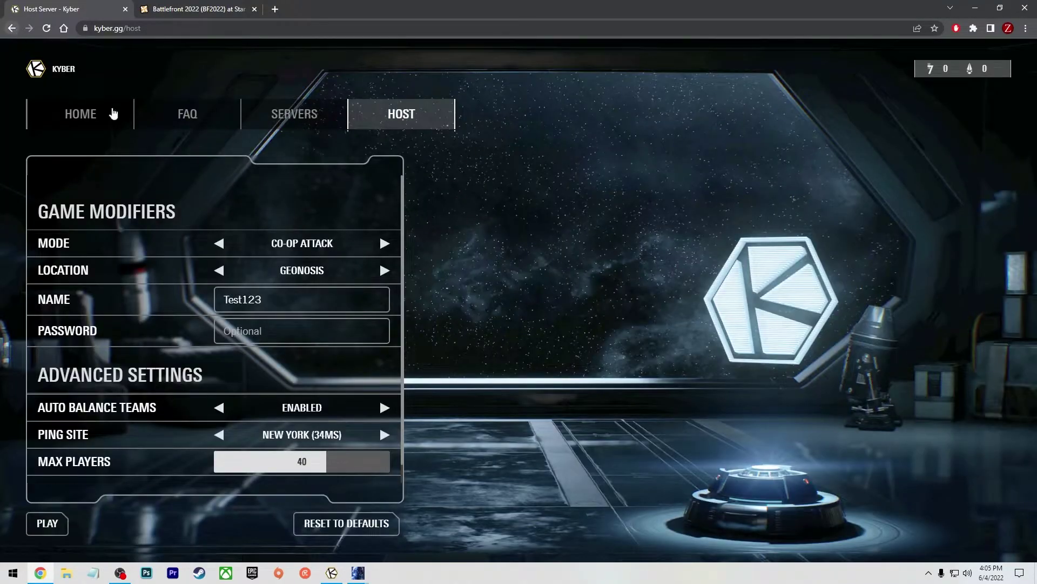
click(291, 115)
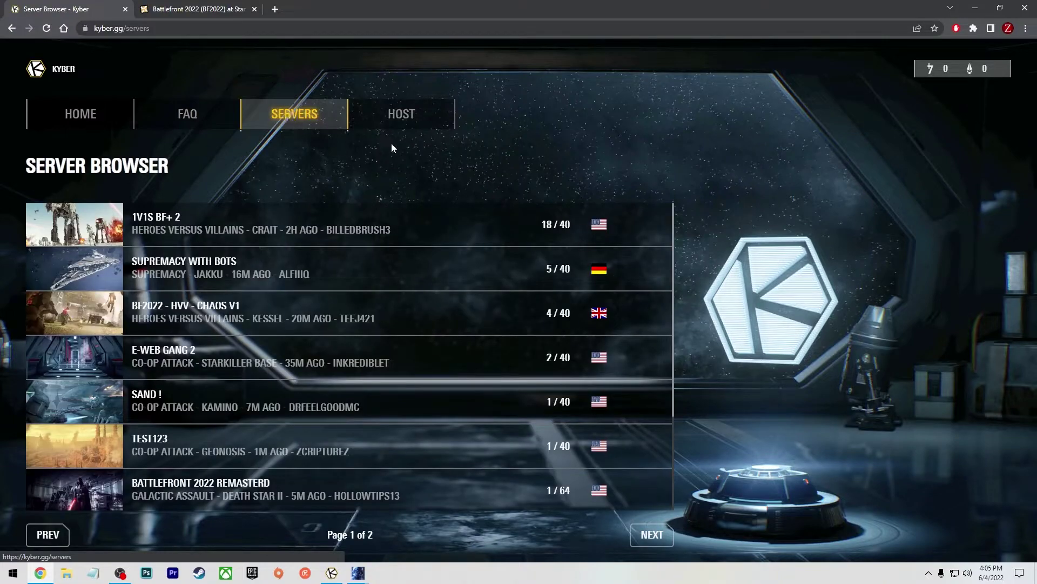
scroll(160, 403, down, 2)
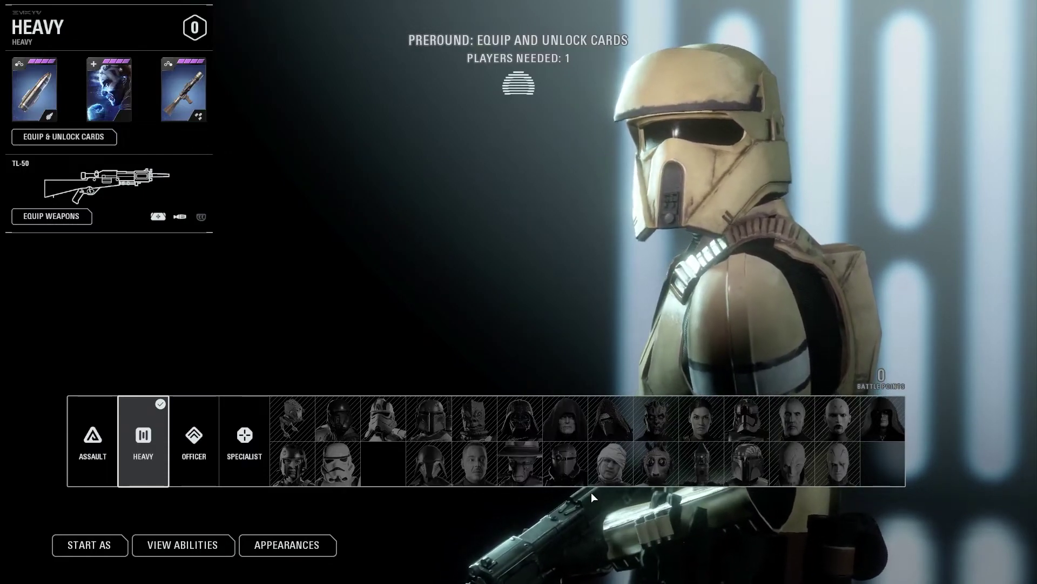
Open Kyber's in-game overlay, switch the Administration Menu off and back on, and reposition its Admin (Server Host Settings) window.
key(Insert)
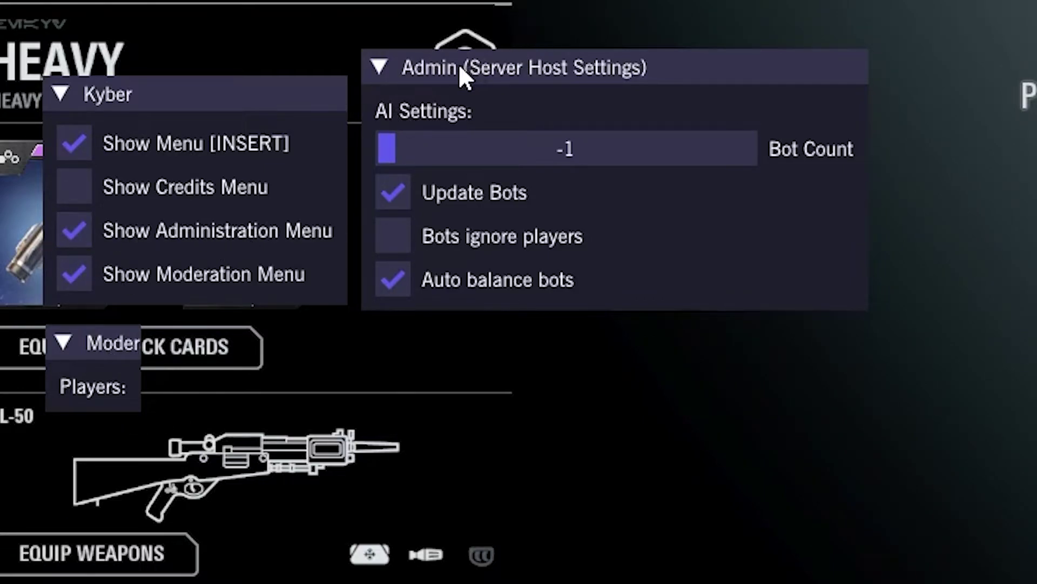
drag(451, 67, 446, 68)
click(75, 231)
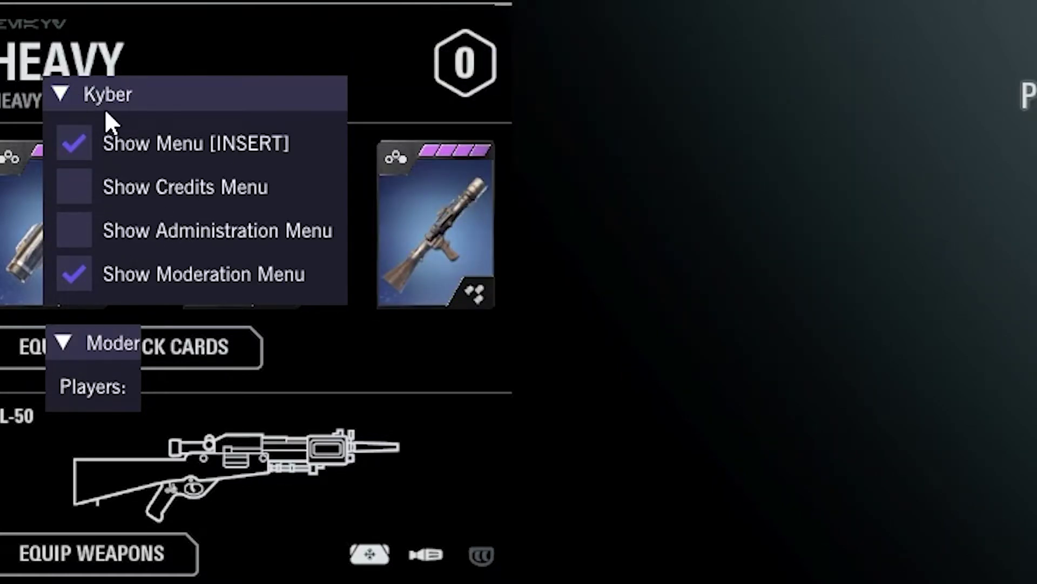
click(76, 230)
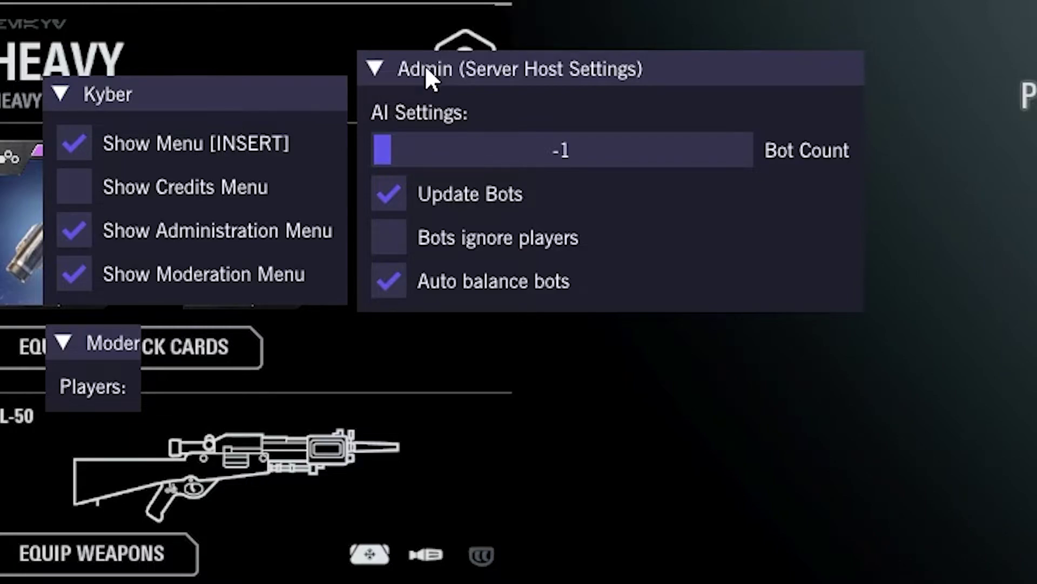
drag(425, 65, 445, 55)
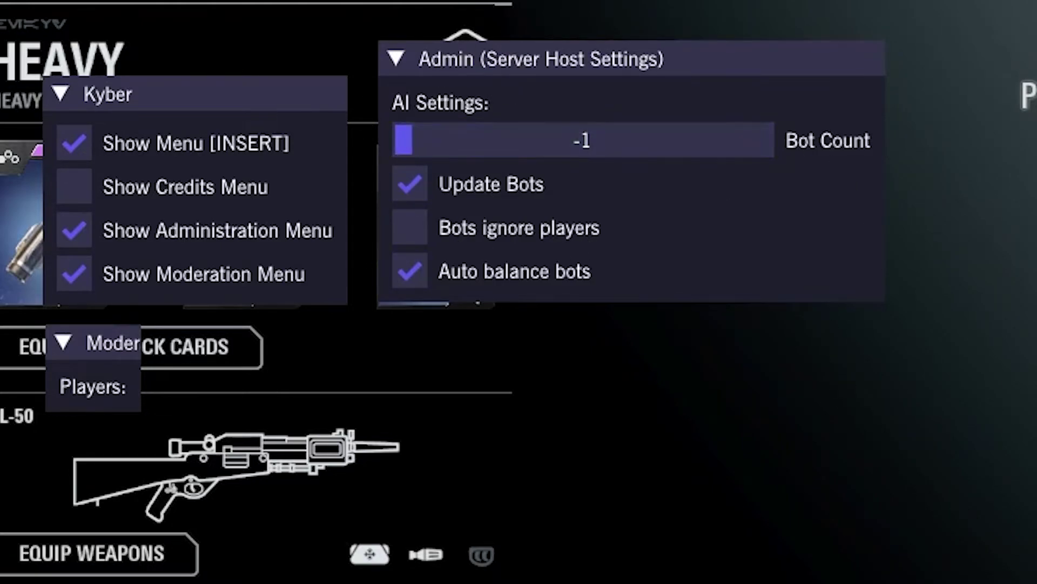
Adjust the Bot Count in the Admin host settings and close Kyber's overlay.
drag(406, 135, 416, 143)
key(Insert)
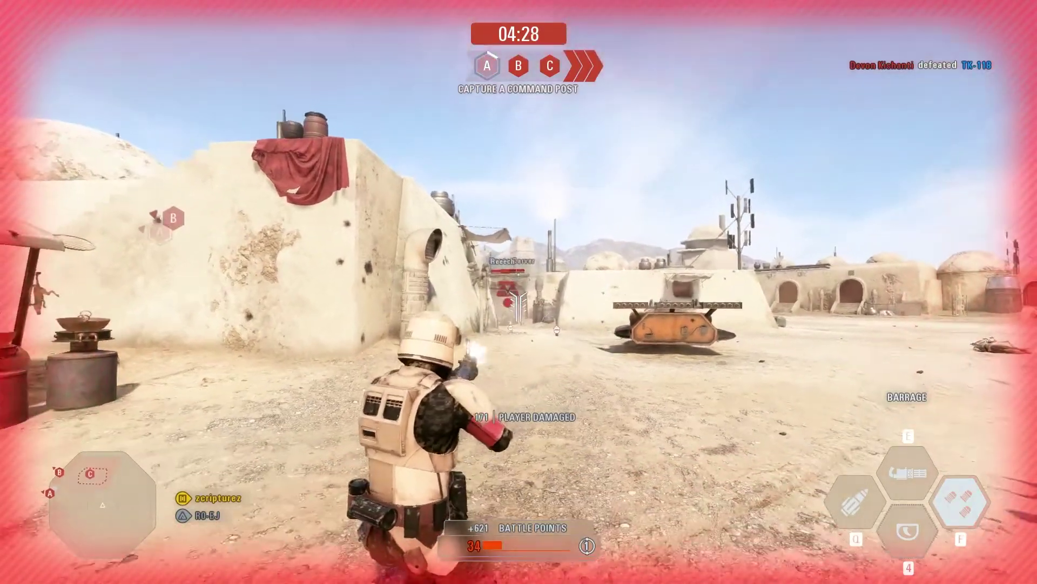
Play as the Heavy trooper, dodging enemy fire and advancing past the orange tank through the desert town to contest command post C.
key(alt)
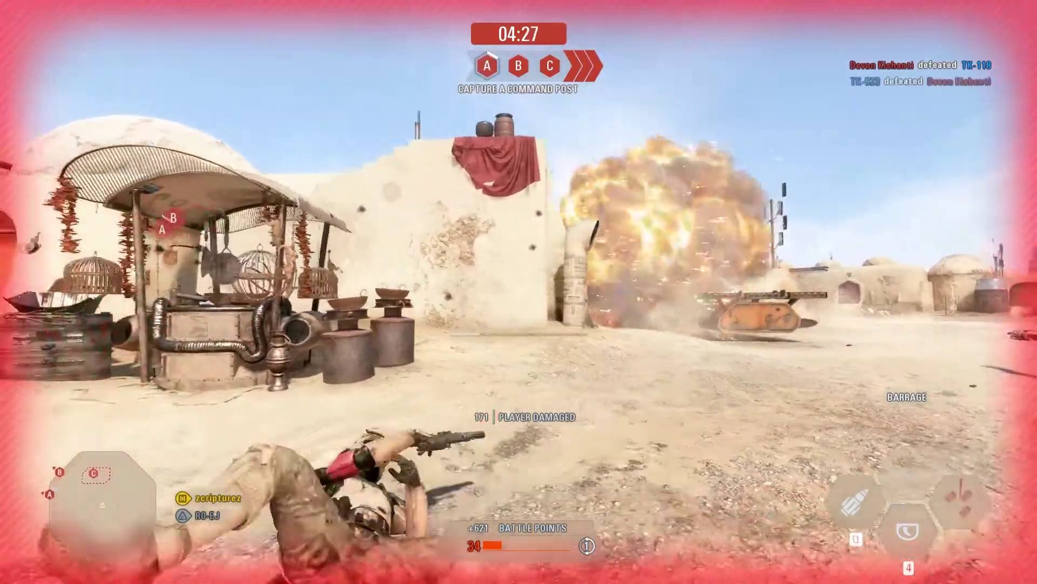
key(w)
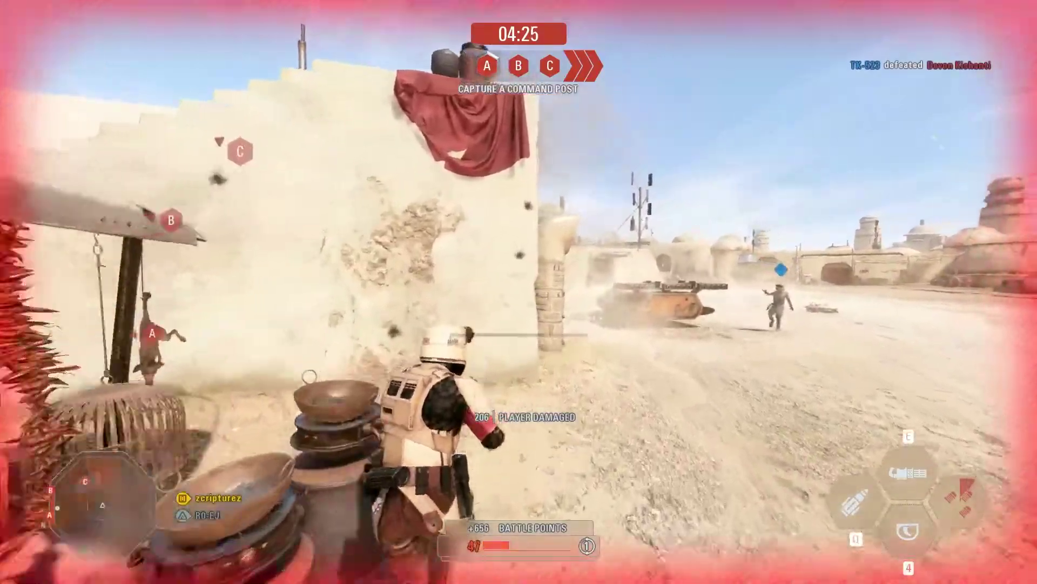
key(w)
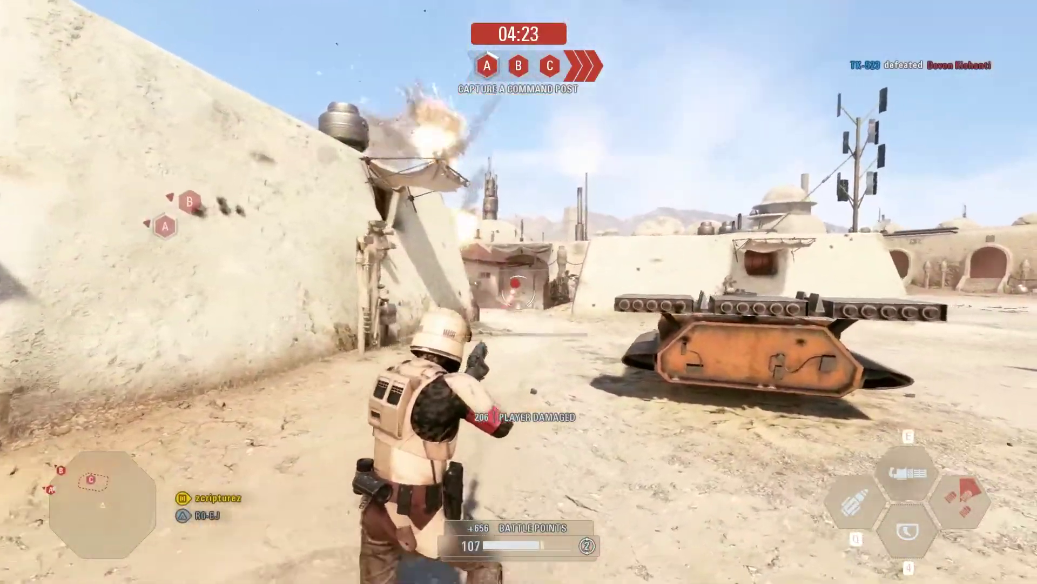
key(w)
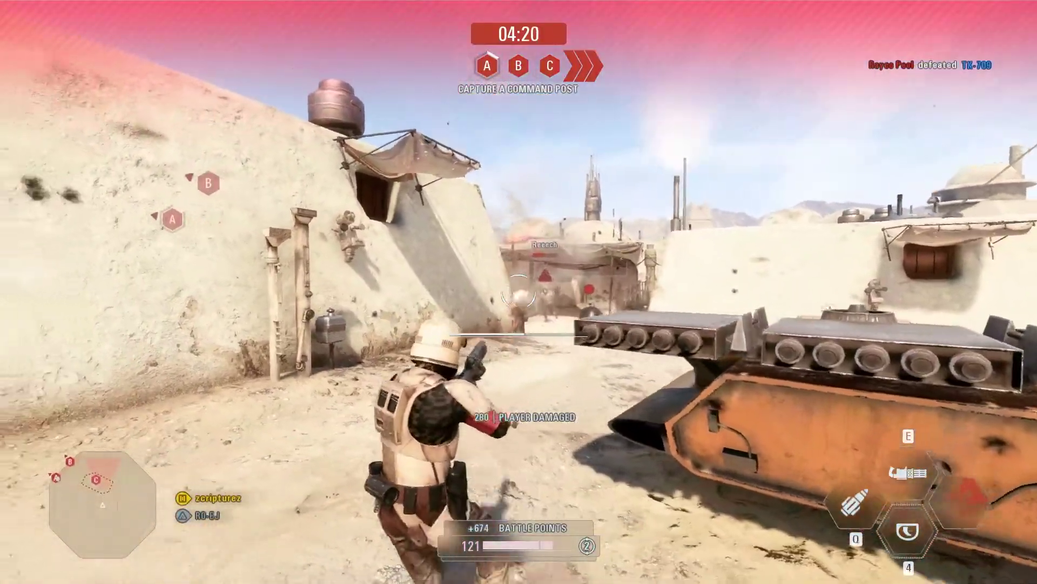
key(w)
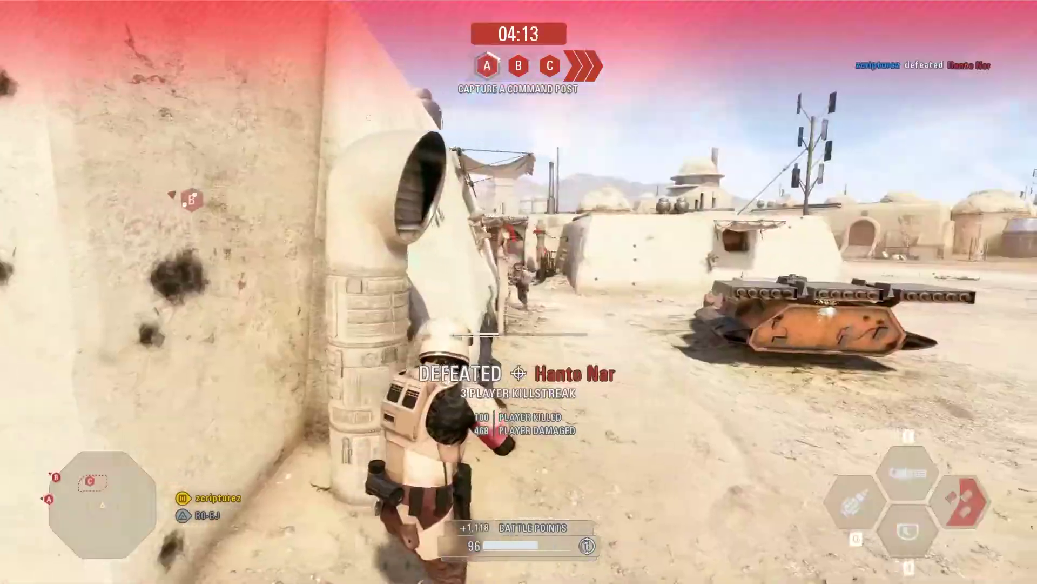
key(w)
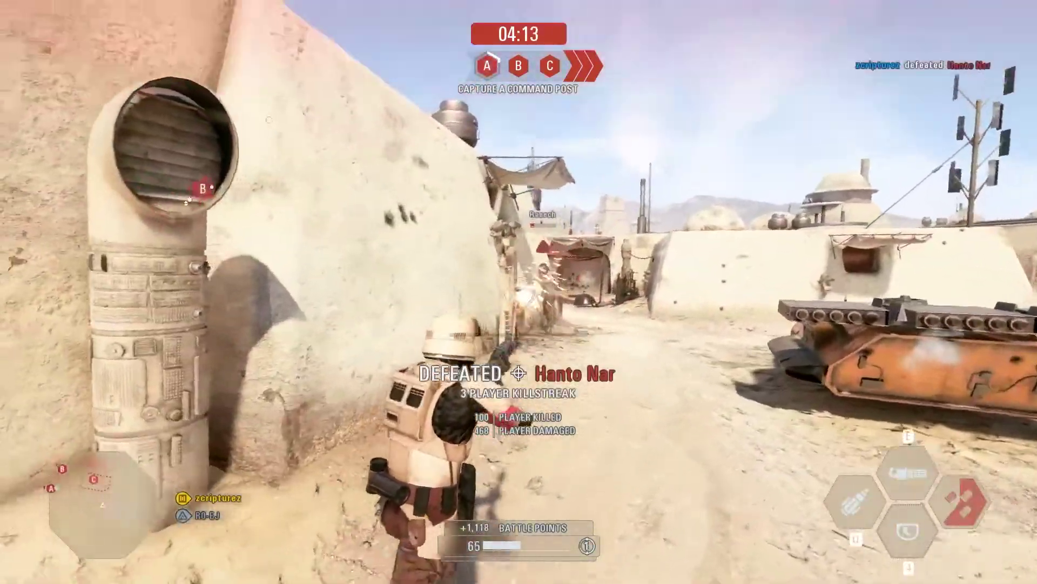
key(w)
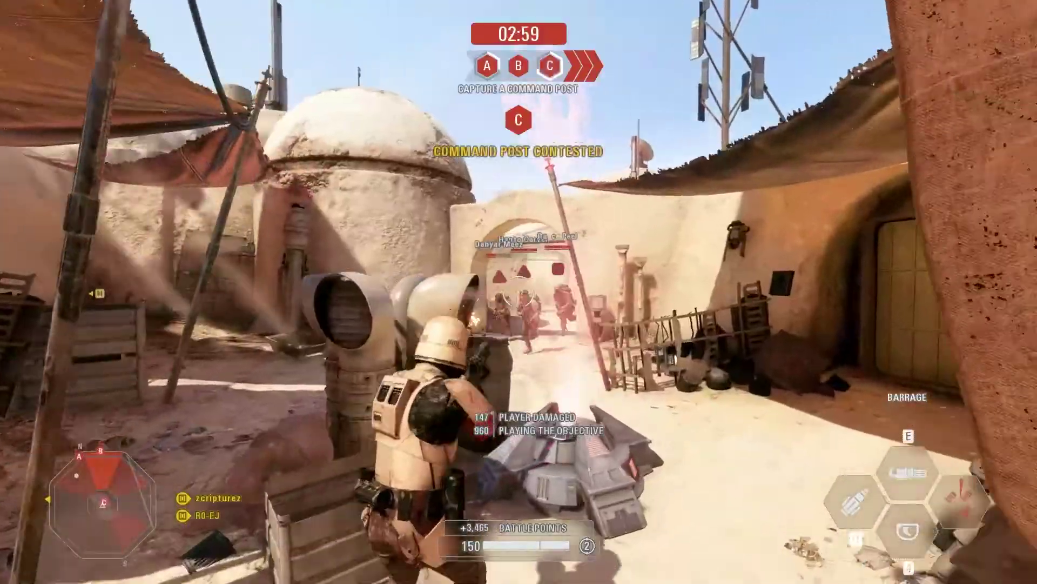
key(e)
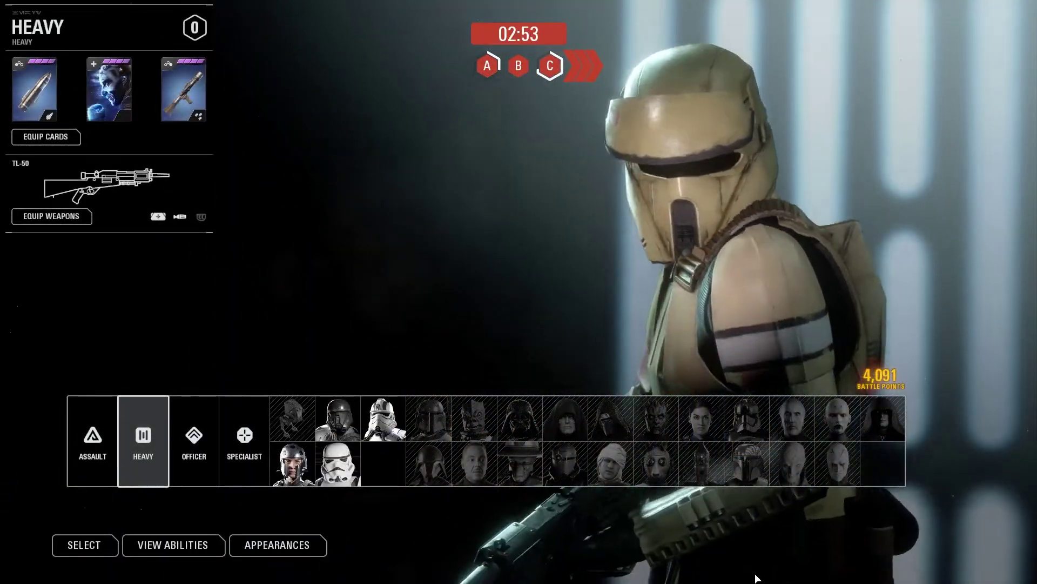
Preview Jango Fett, Asajj Ventress, The Grand Inquisitor, Darth Sidious, Count Dooku and Captain Phasma on the character selection screen.
click(756, 461)
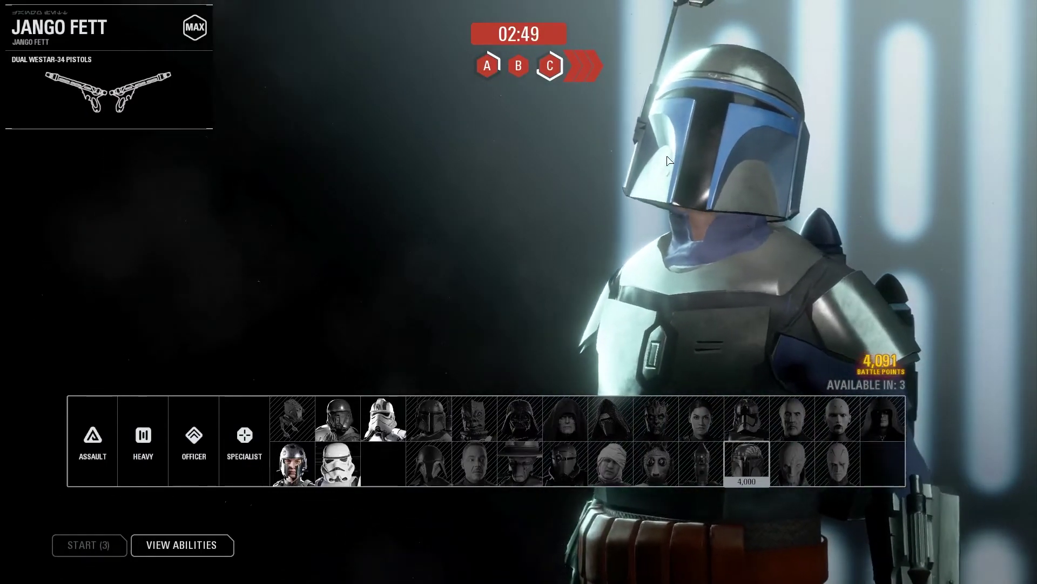
click(835, 411)
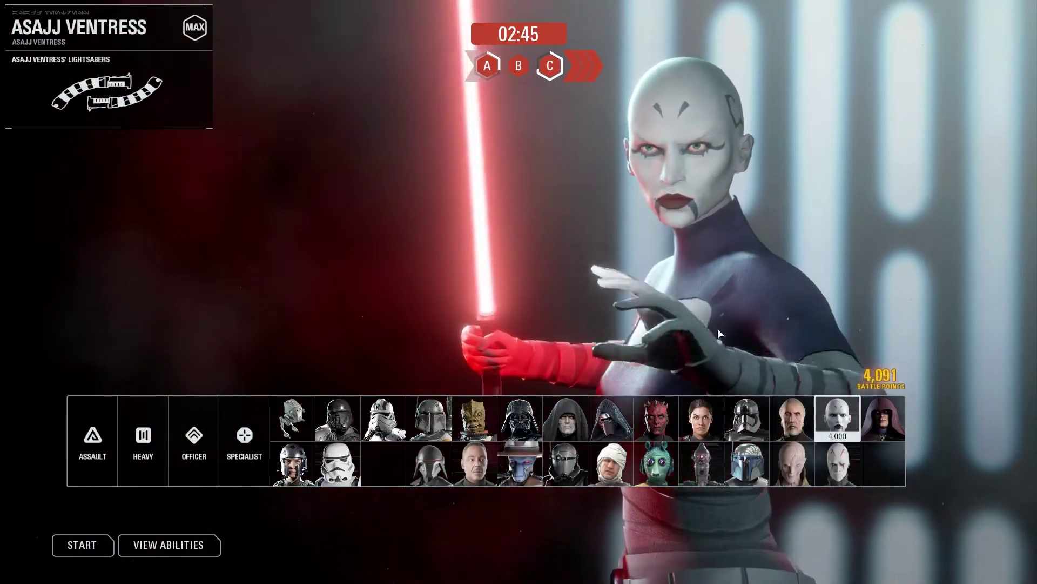
click(836, 459)
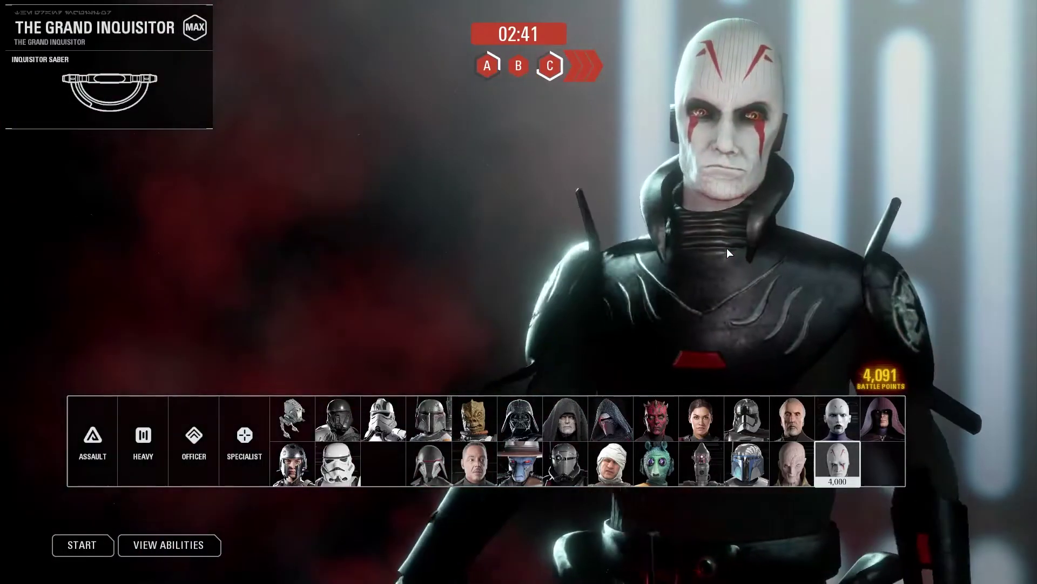
click(881, 423)
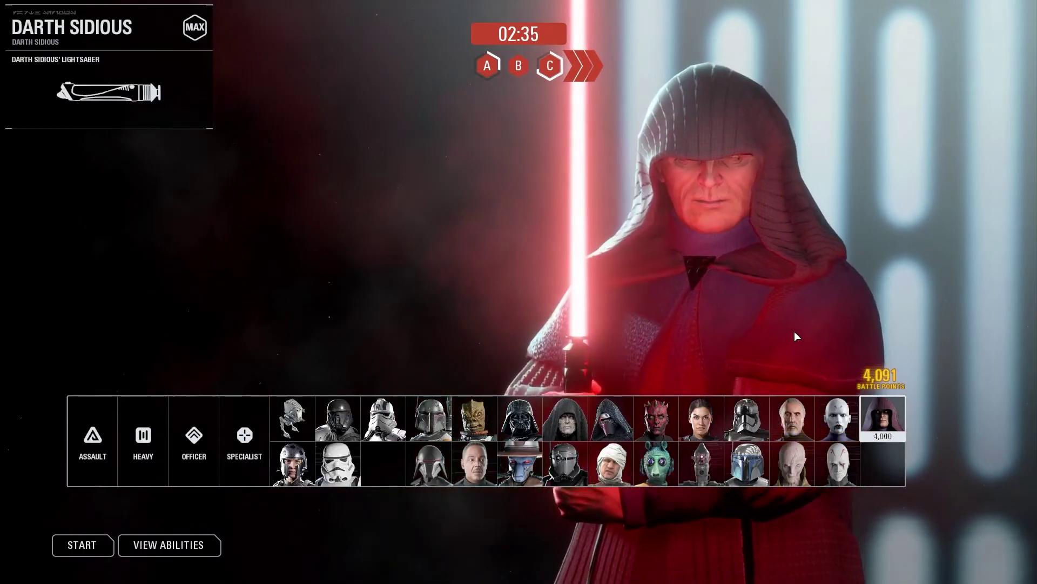
click(792, 419)
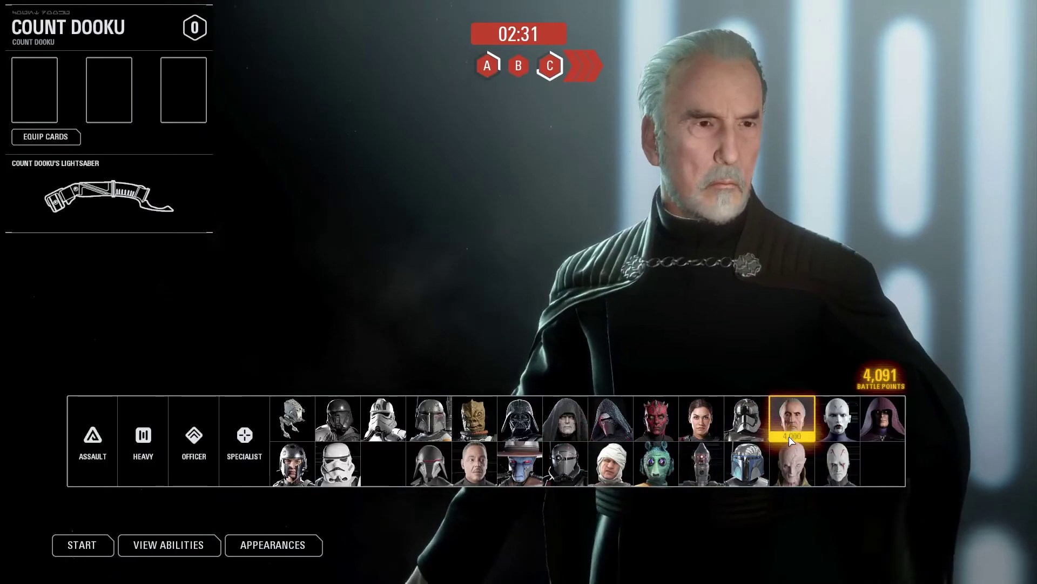
click(757, 425)
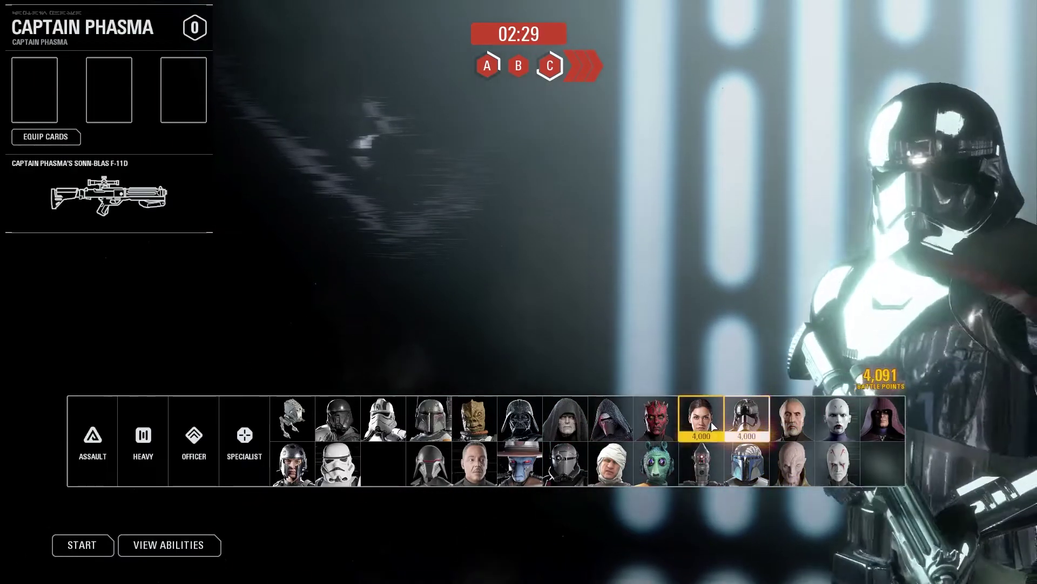
Preview more of the villain roster on the character selection screen, including Greedo, IG-88, Dengar and Cad Bane.
click(707, 420)
click(669, 473)
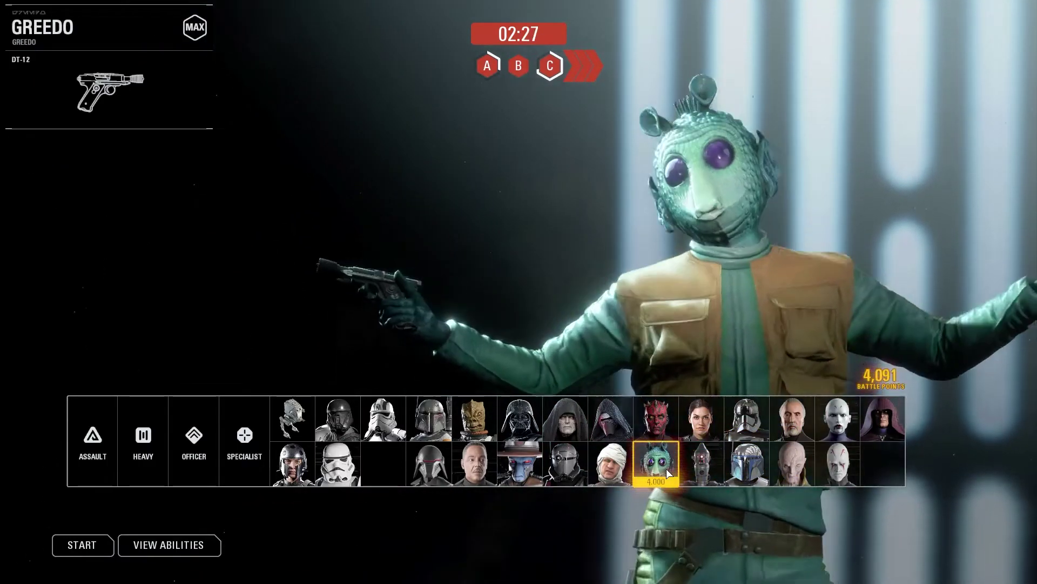
click(704, 467)
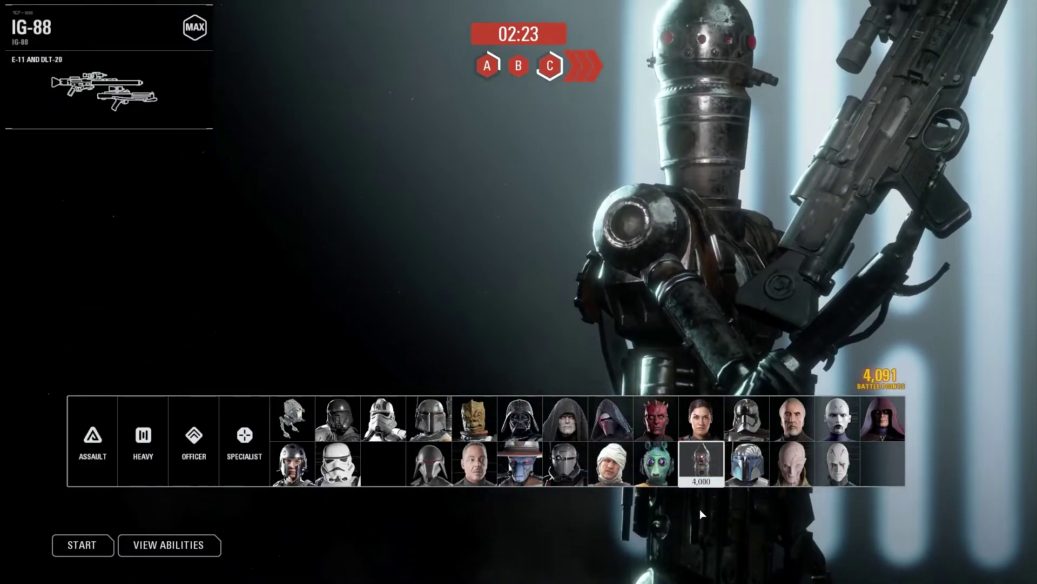
click(611, 469)
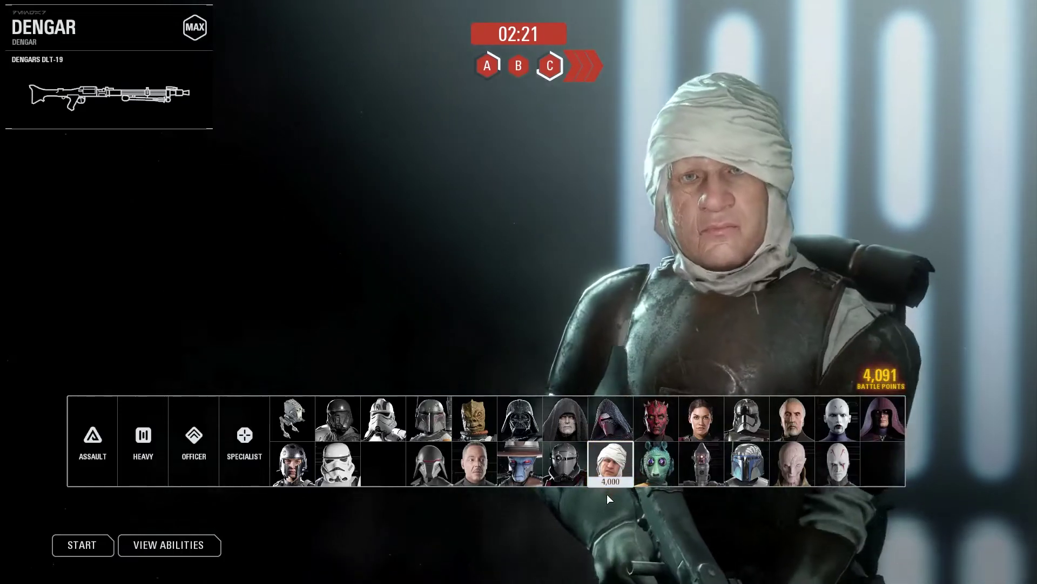
click(566, 465)
click(521, 467)
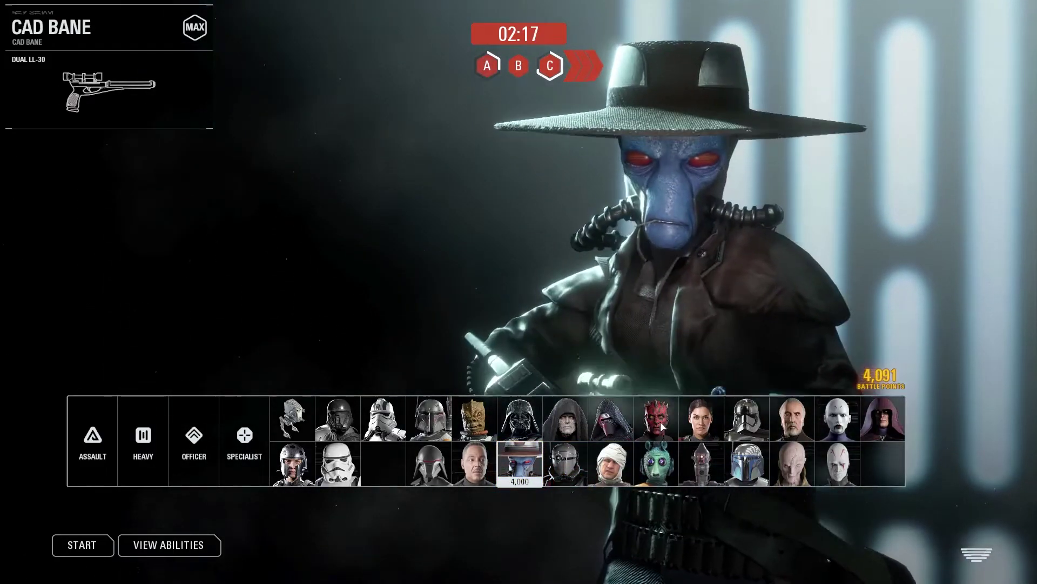
click(475, 469)
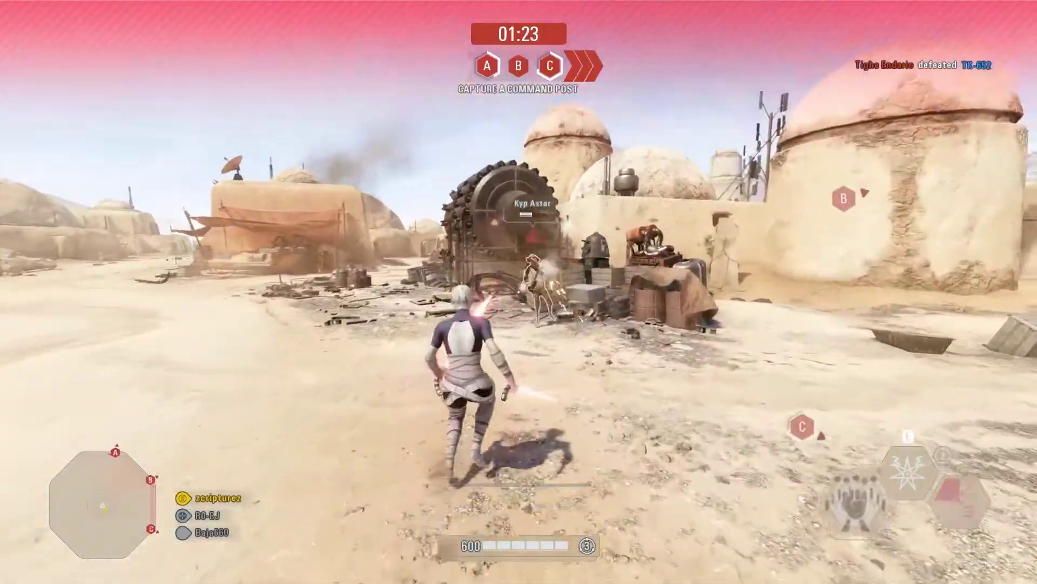
Play as Asajj Ventress, pulling in and striking down an enemy with lightsabers before following the teammate through the archway.
key(q)
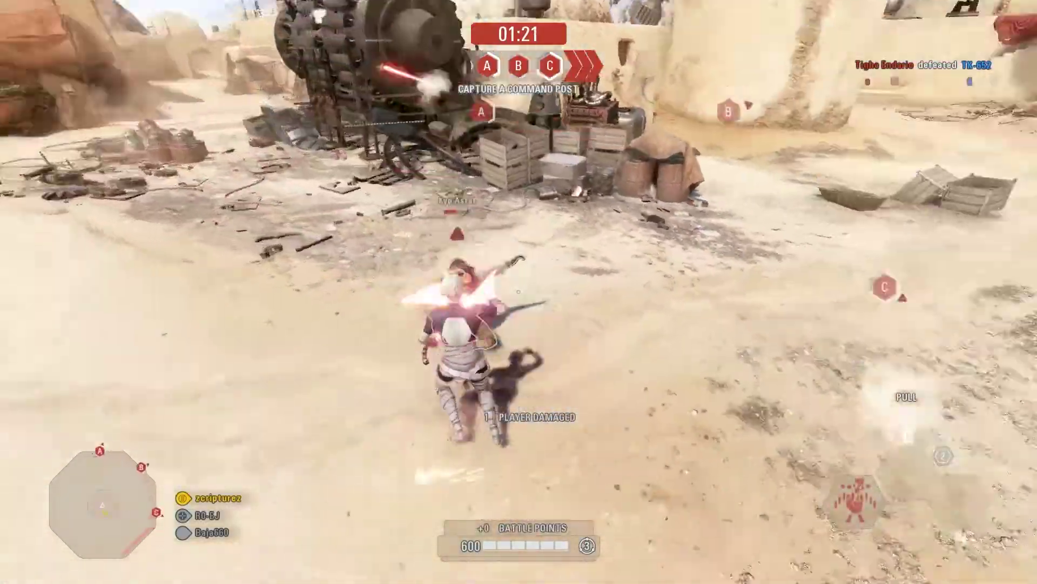
click(519, 292)
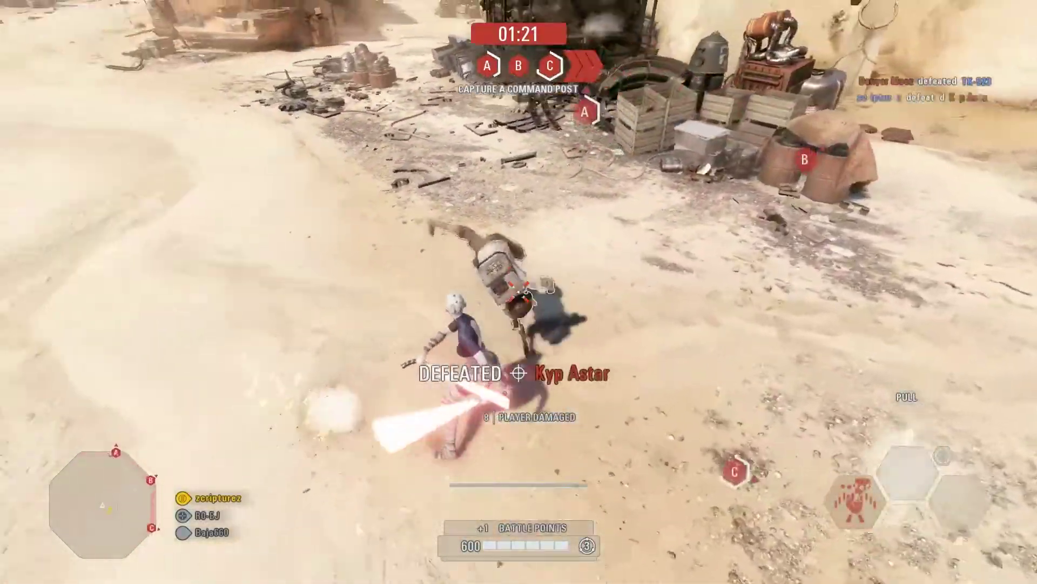
key(w)
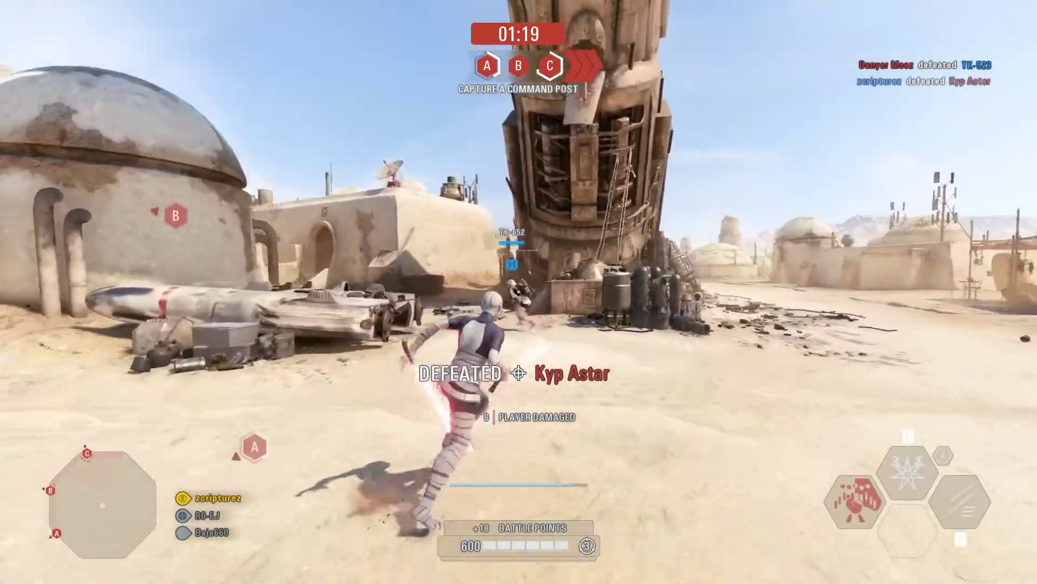
key(w)
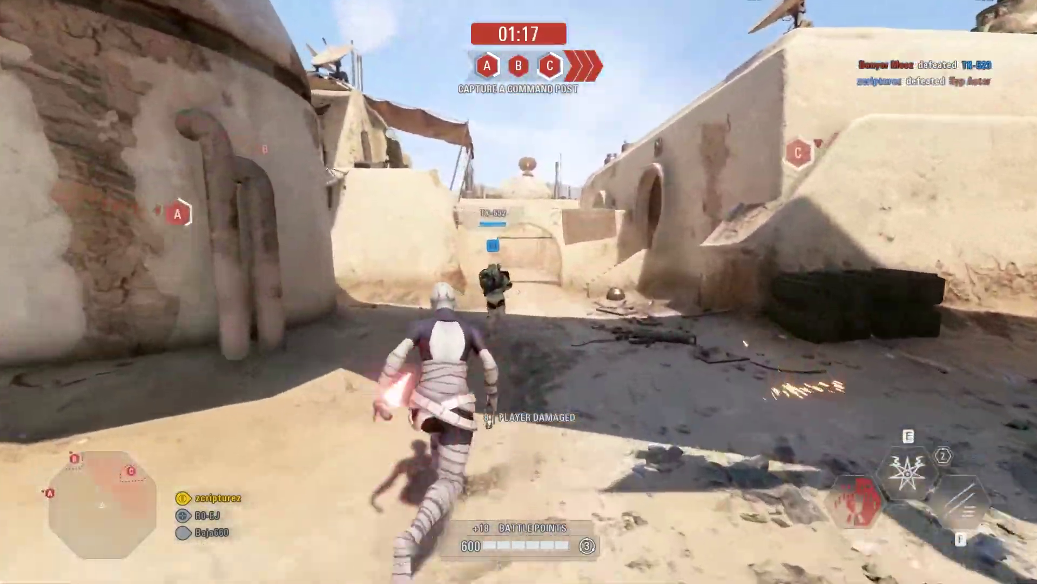
key(w)
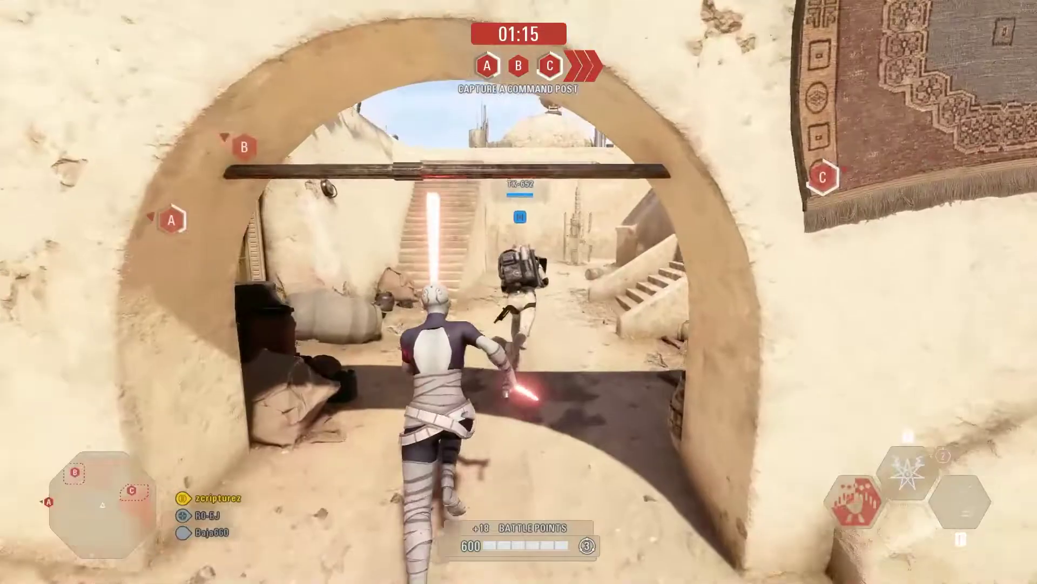
key(w)
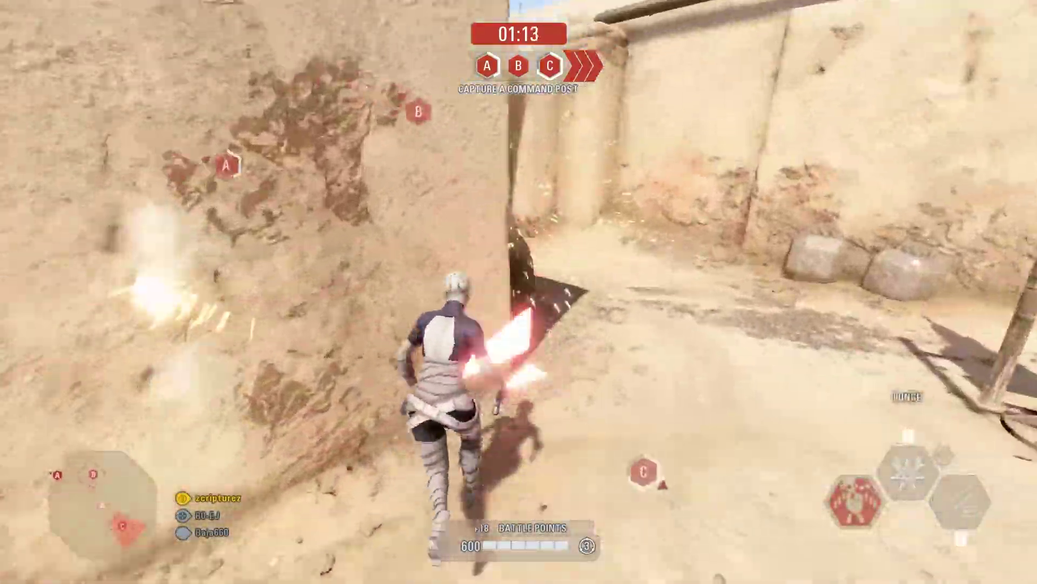
key(w)
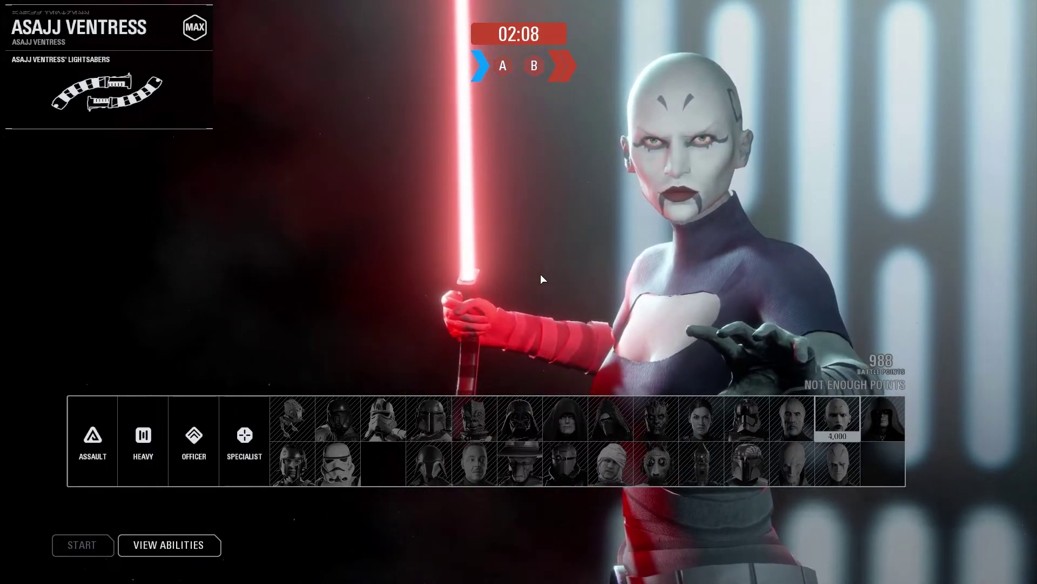
Preview the modded villains Crosshair and Second Sister on the character selection screen.
click(568, 456)
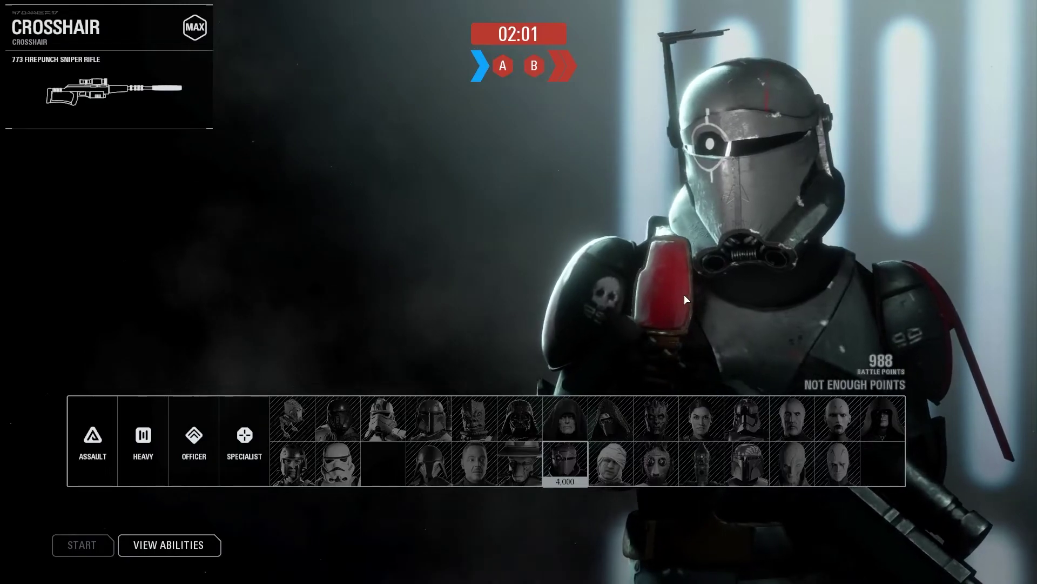
click(437, 469)
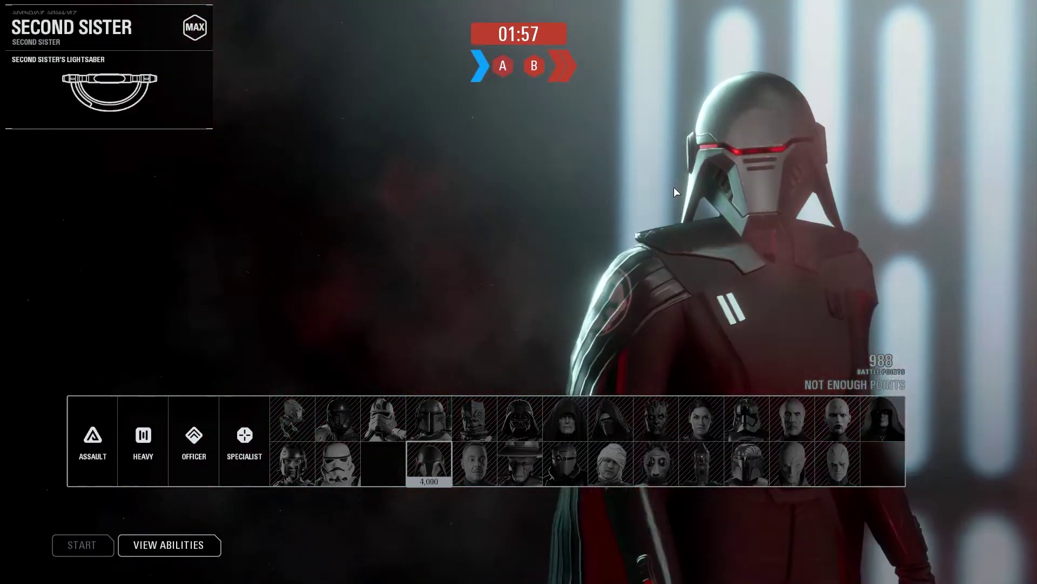